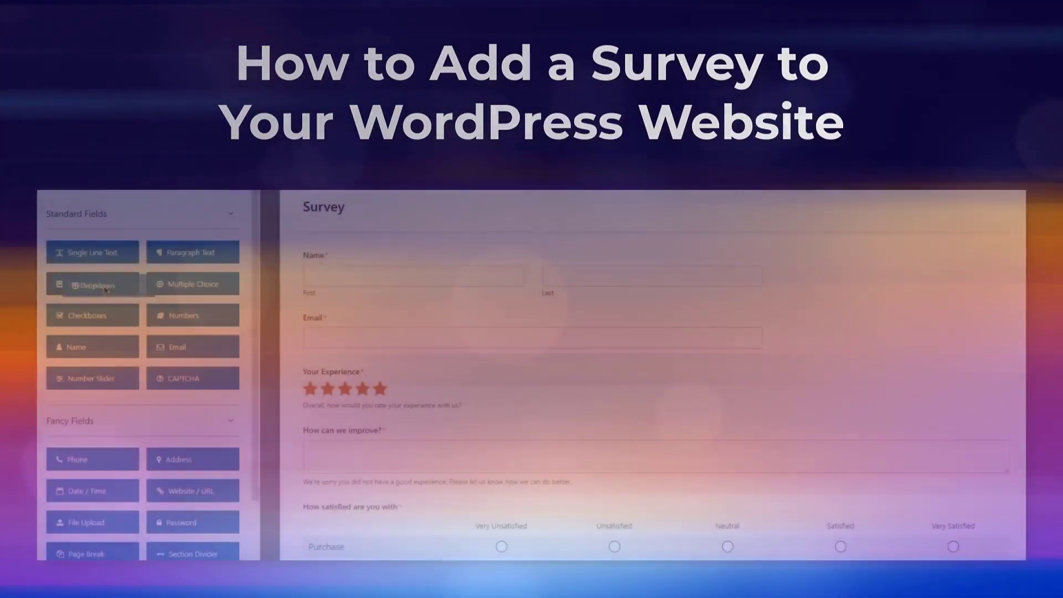
Step: Add a 'What product did you use?' dropdown below Email with choices Product One and Product Two
drag(105, 289, 347, 372)
click(347, 372)
text(What product did you use?)
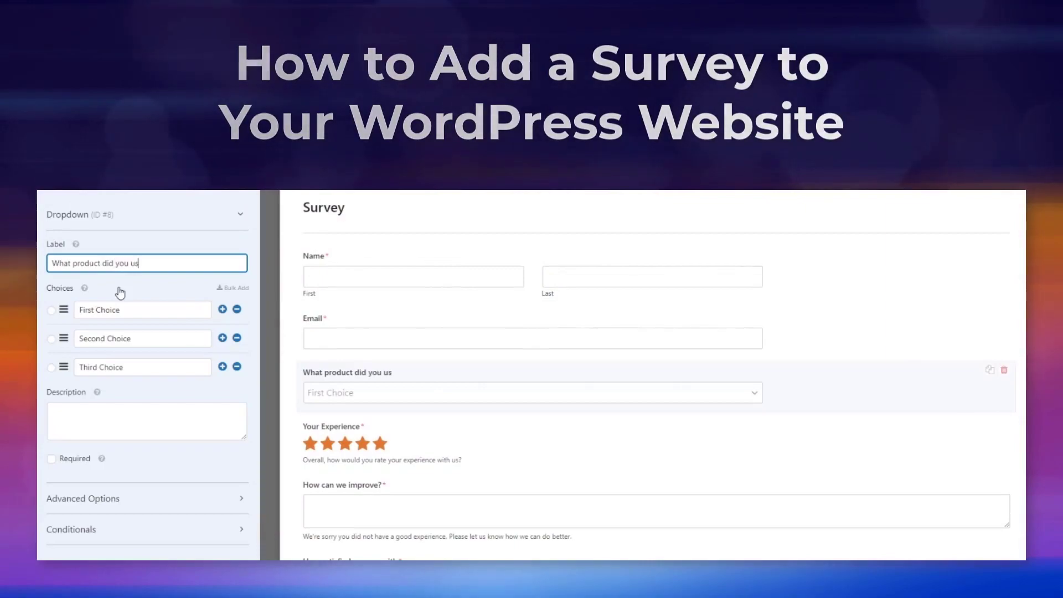
triple_click(116, 310)
text(F)
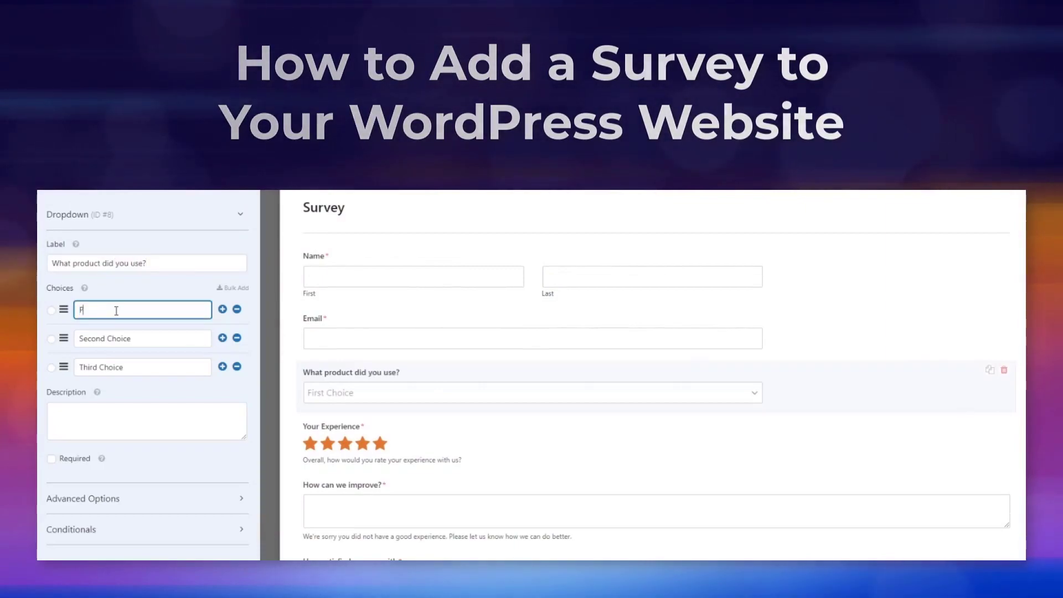
text(roduct One)
triple_click(114, 338)
text(Product Two)
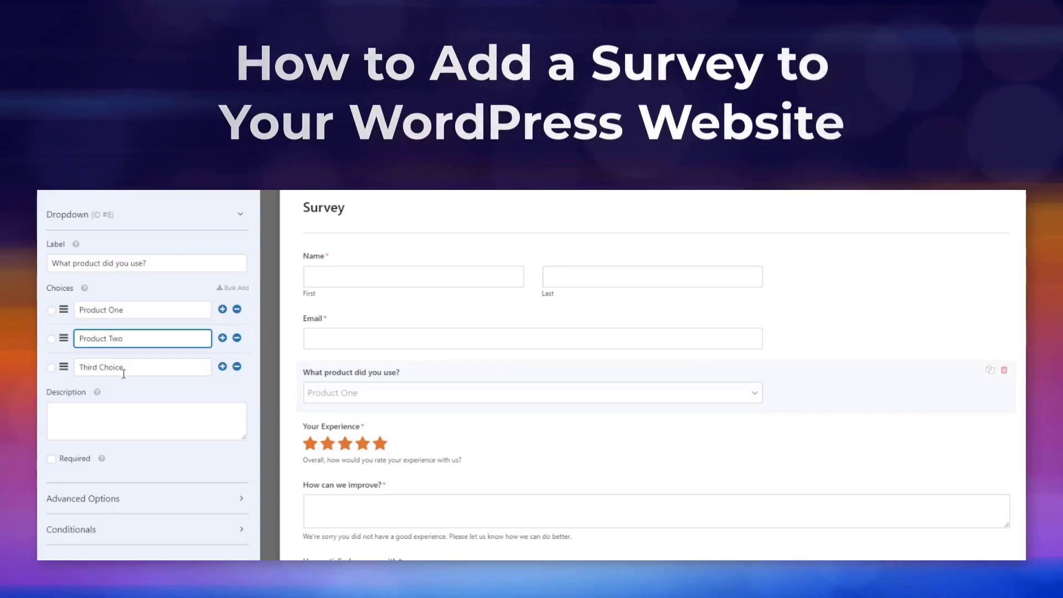
triple_click(123, 370)
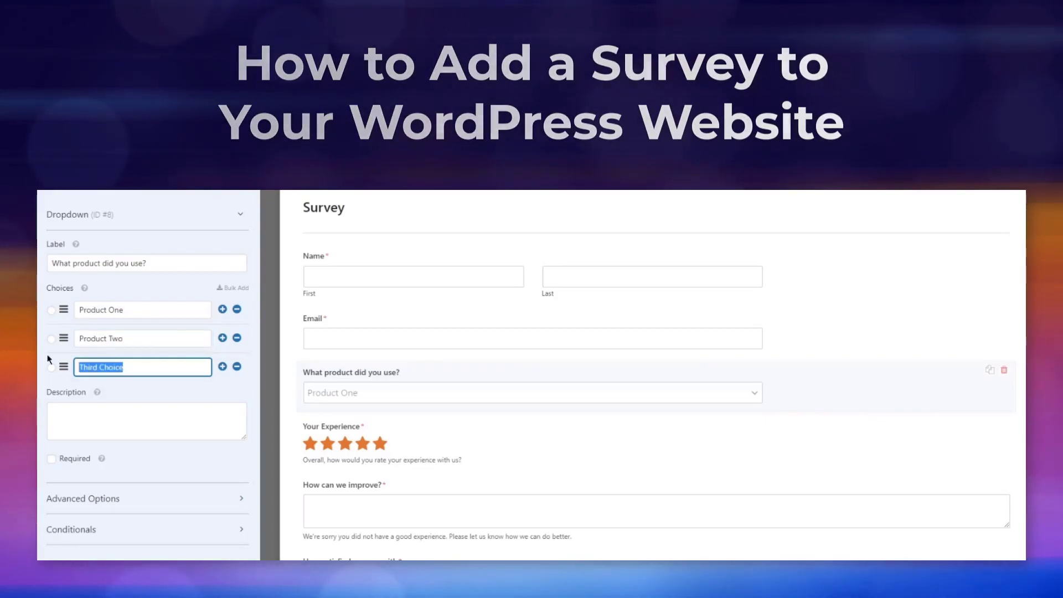
text(Pro)
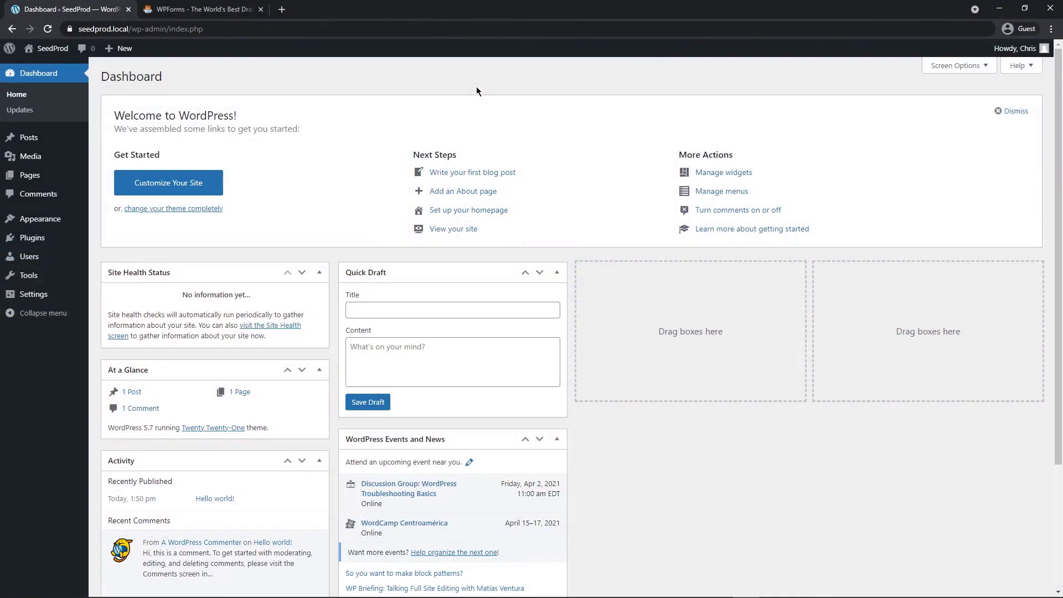
Step: Sign in to the WPForms account, download wpforms.zip and copy the licence key
click(210, 17)
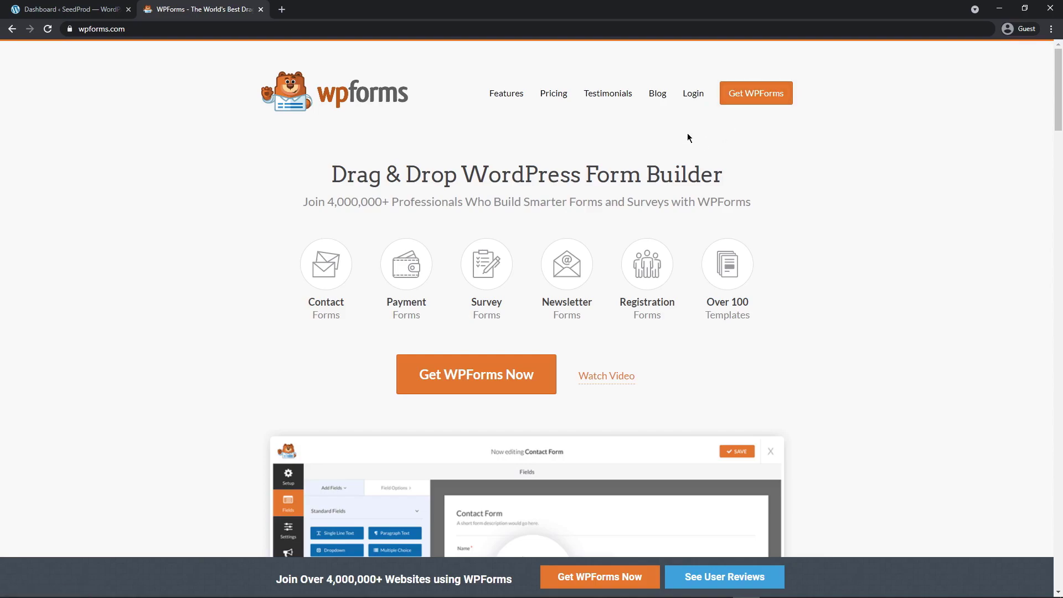
click(693, 94)
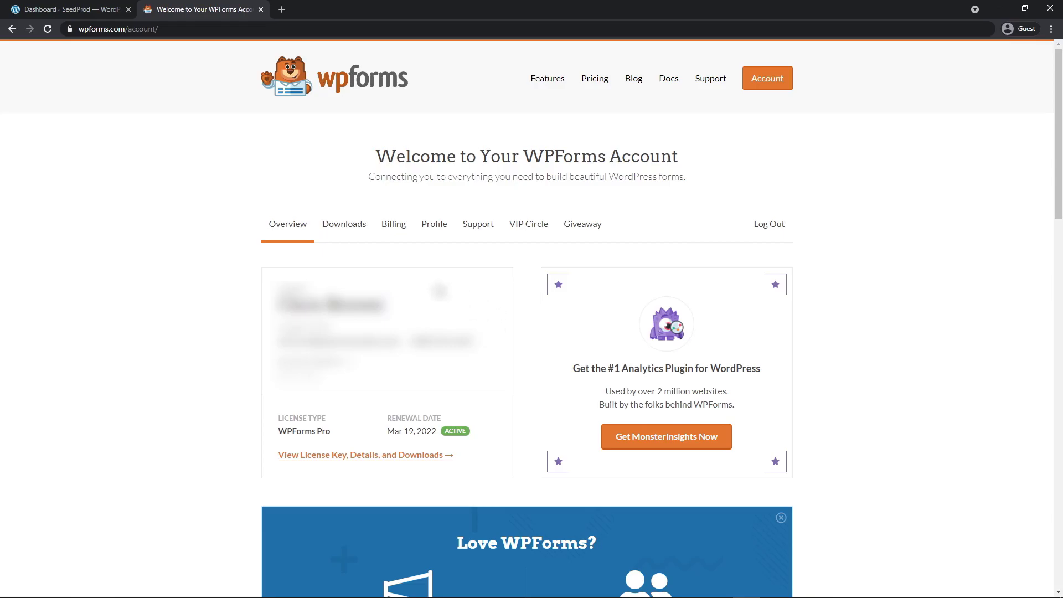
click(346, 230)
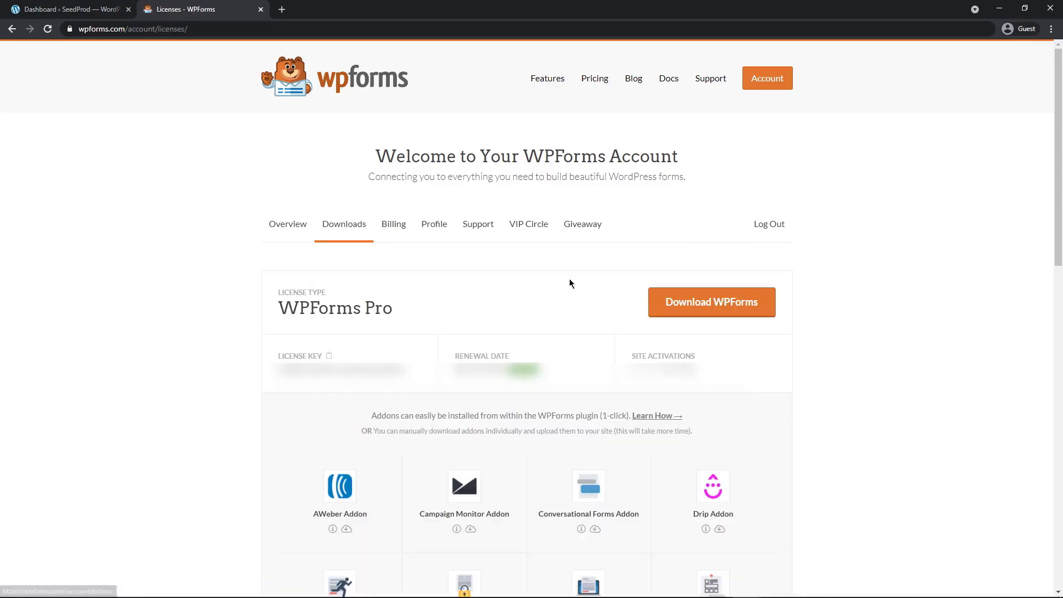
click(718, 308)
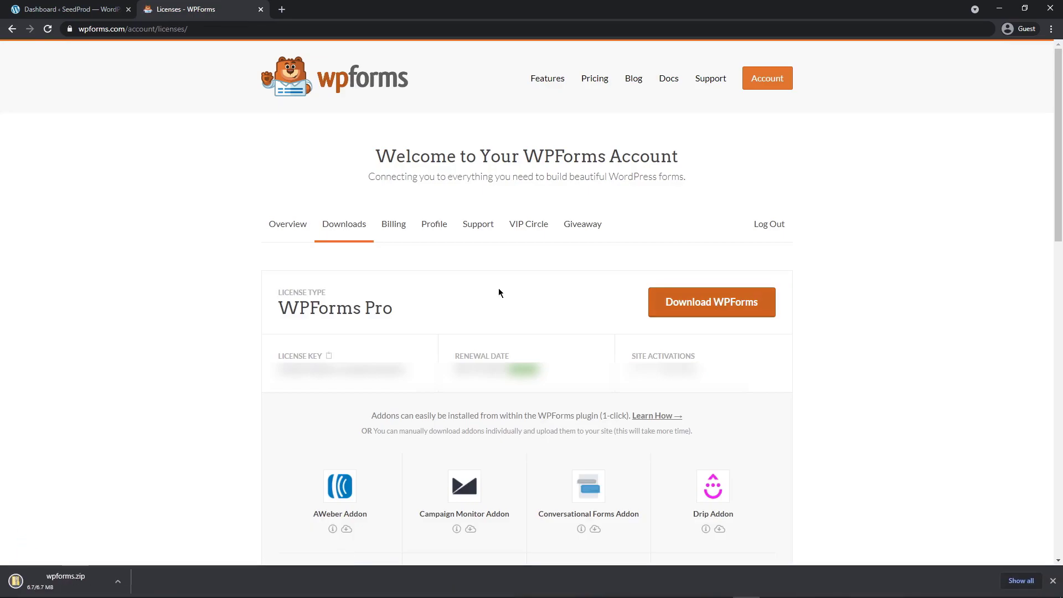
click(329, 357)
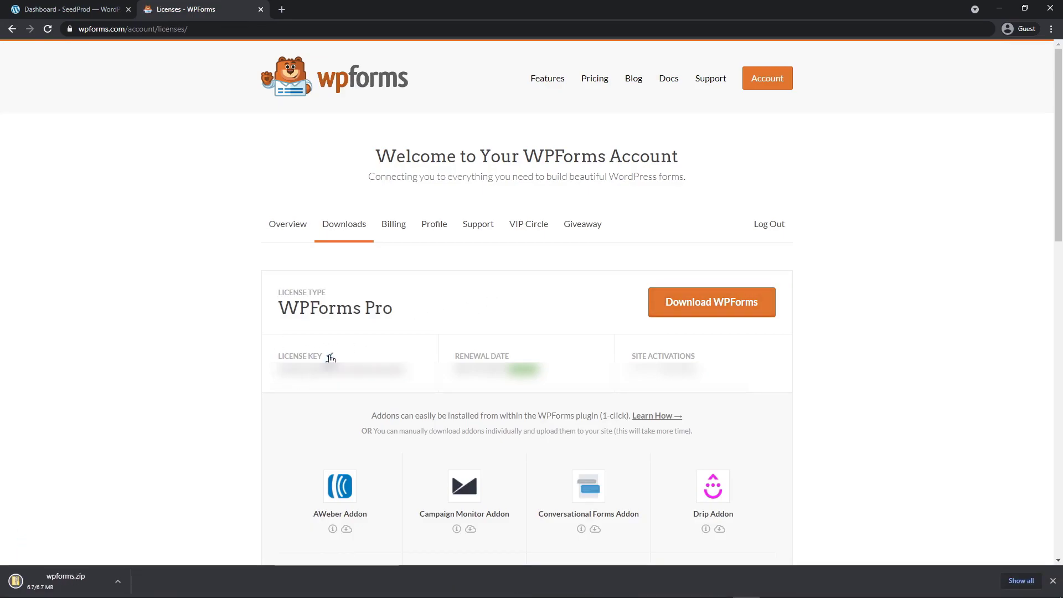
Step: Upload wpforms.zip as a new plugin, install it and activate WPForms
key(ctrl+w)
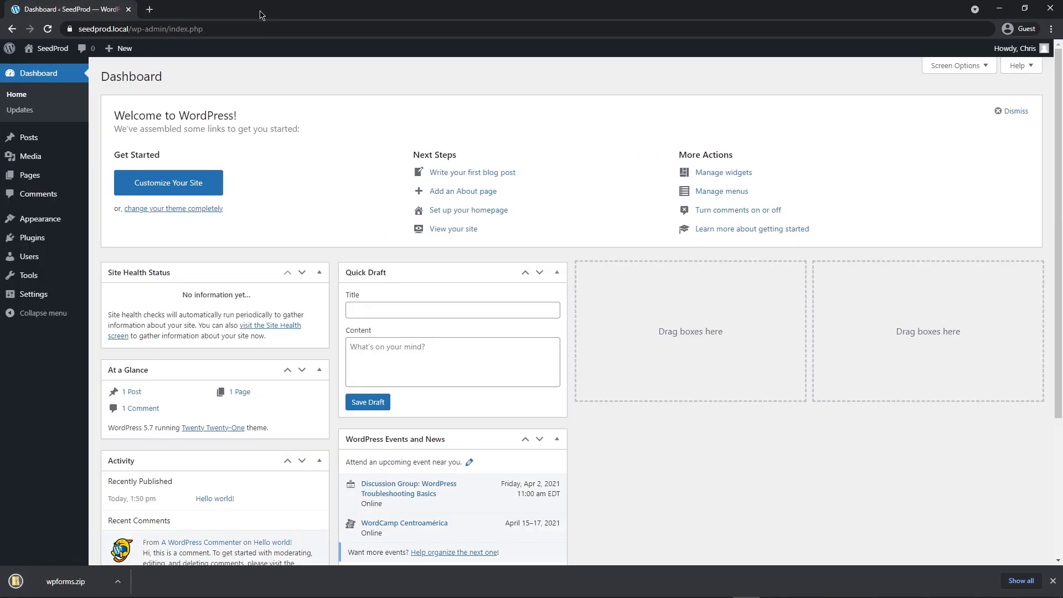
mouse_move(33, 240)
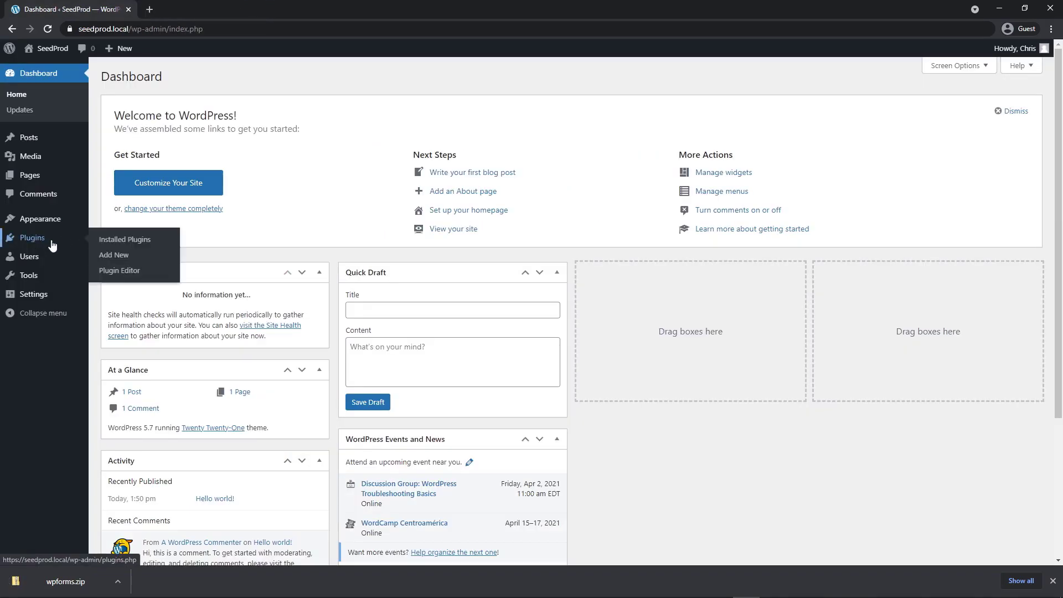
click(119, 256)
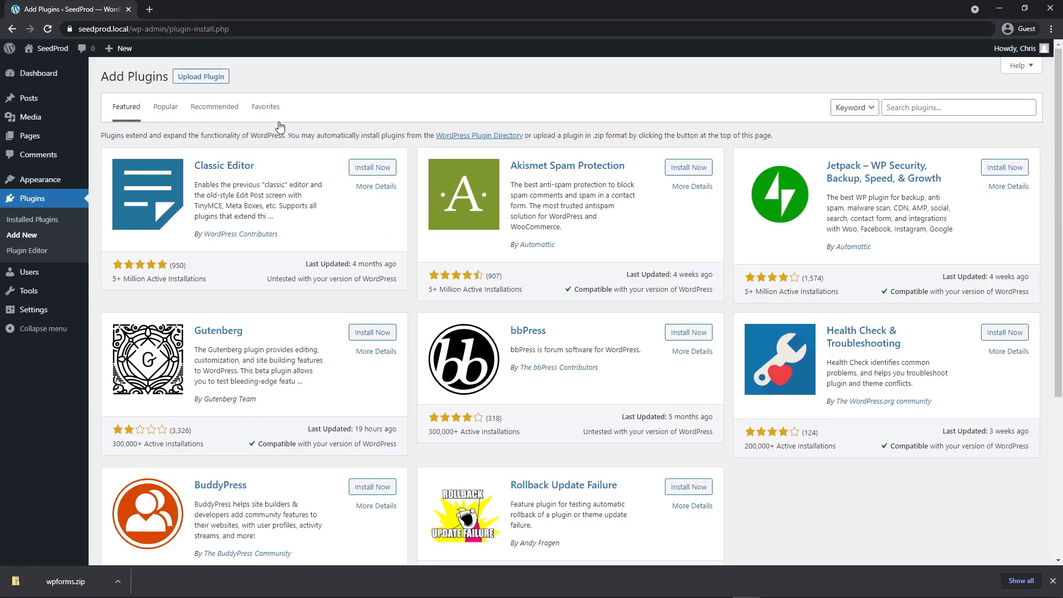
click(205, 78)
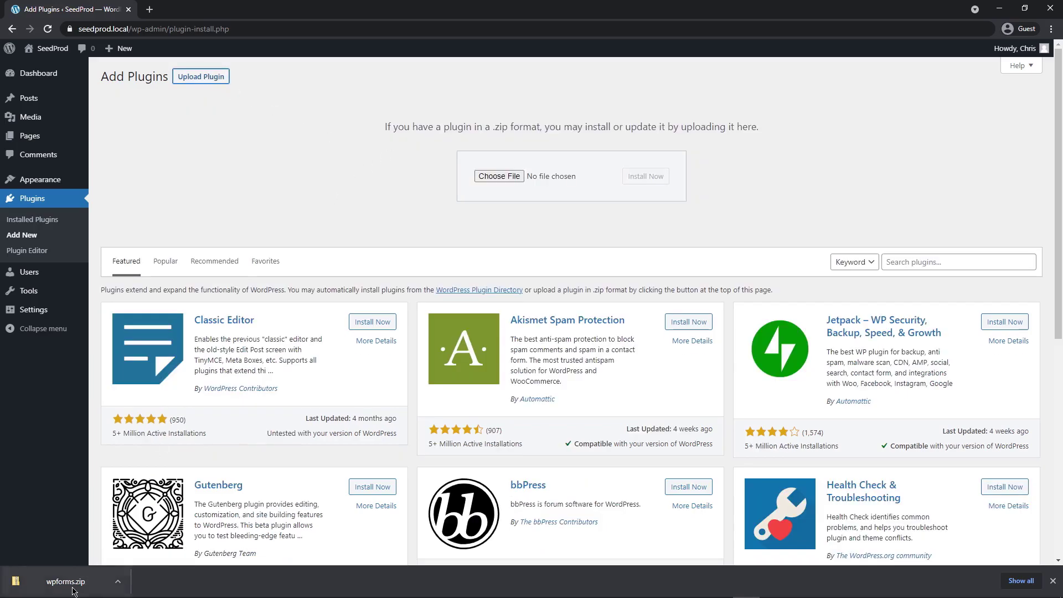
drag(72, 590, 505, 178)
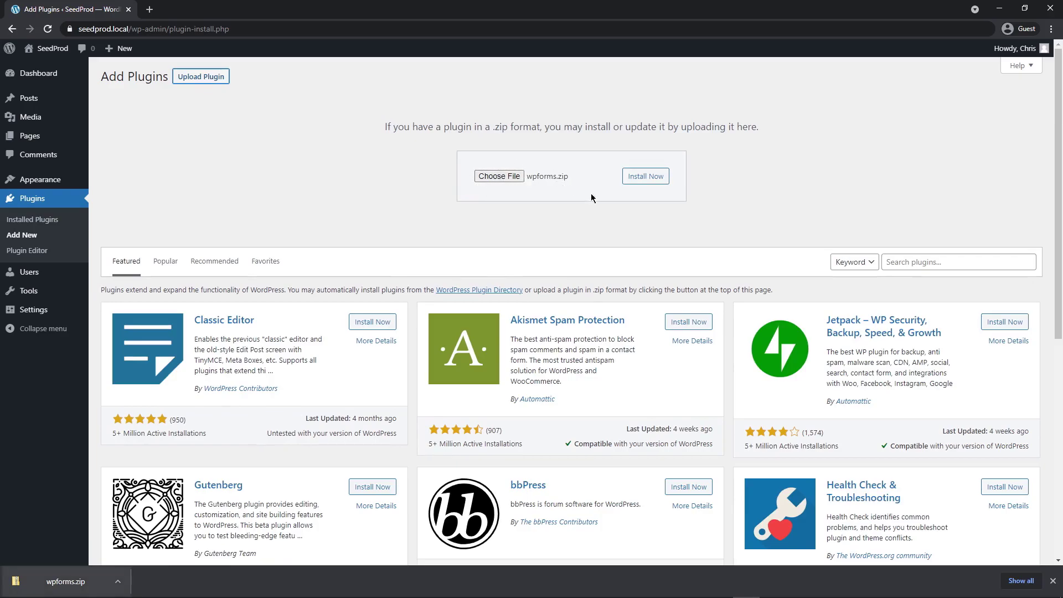
click(645, 175)
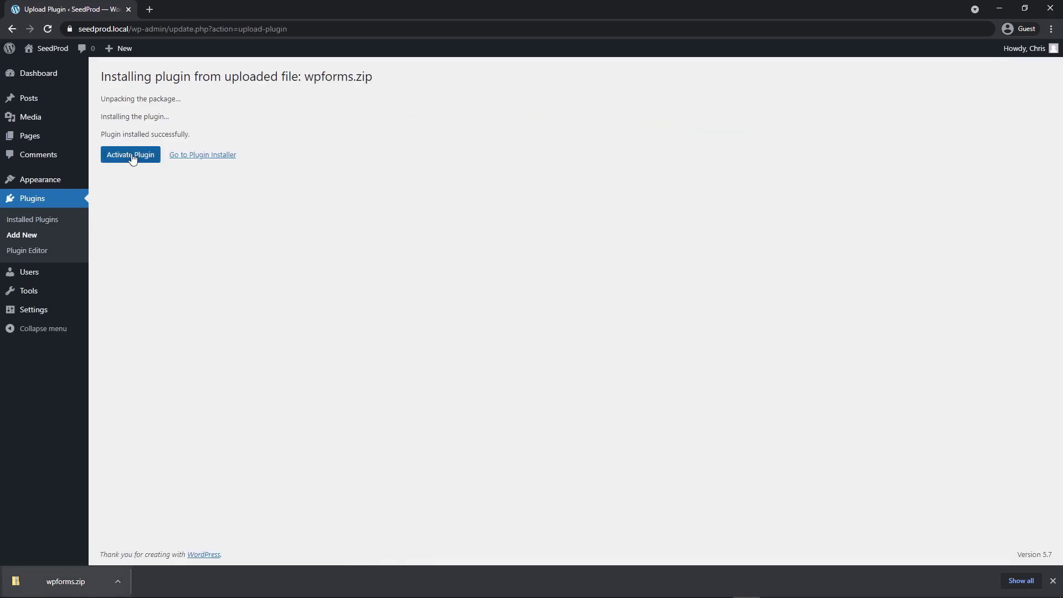
click(132, 158)
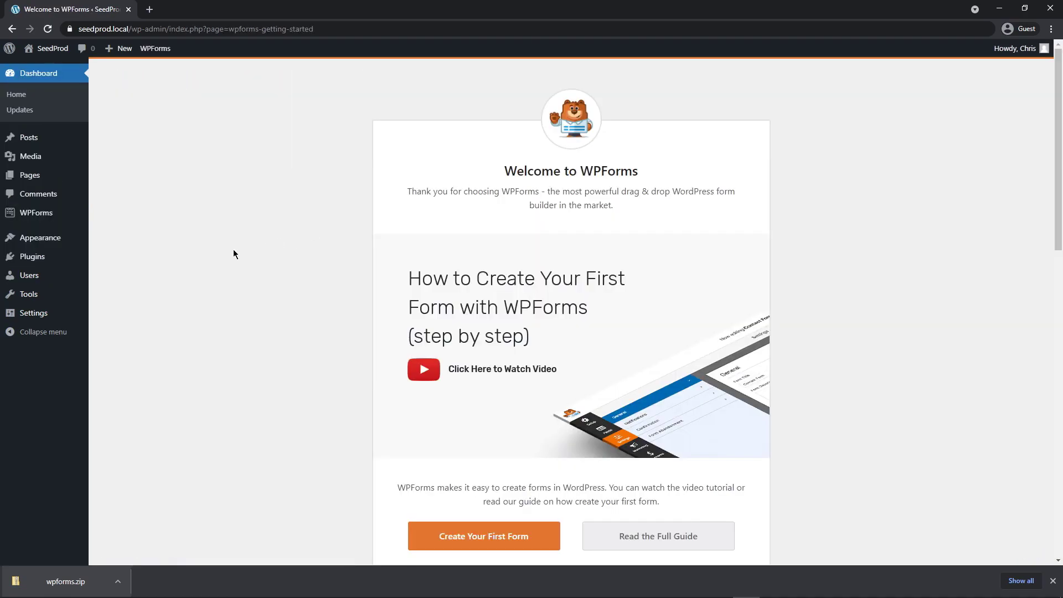
Step: Paste the licence key into WPForms Settings and verify it as a Pro licence
mouse_move(41, 214)
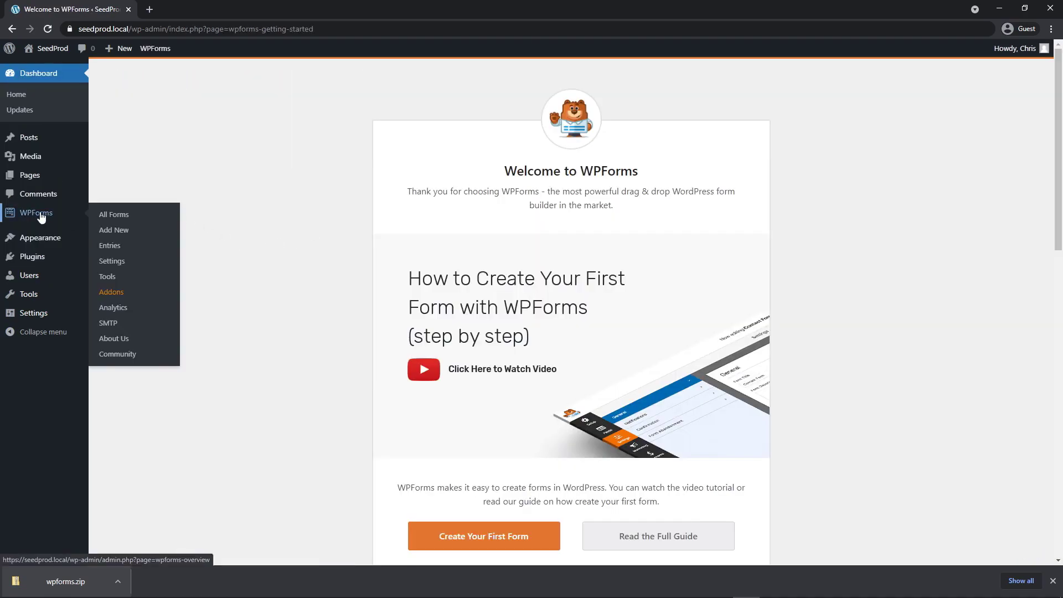
click(111, 262)
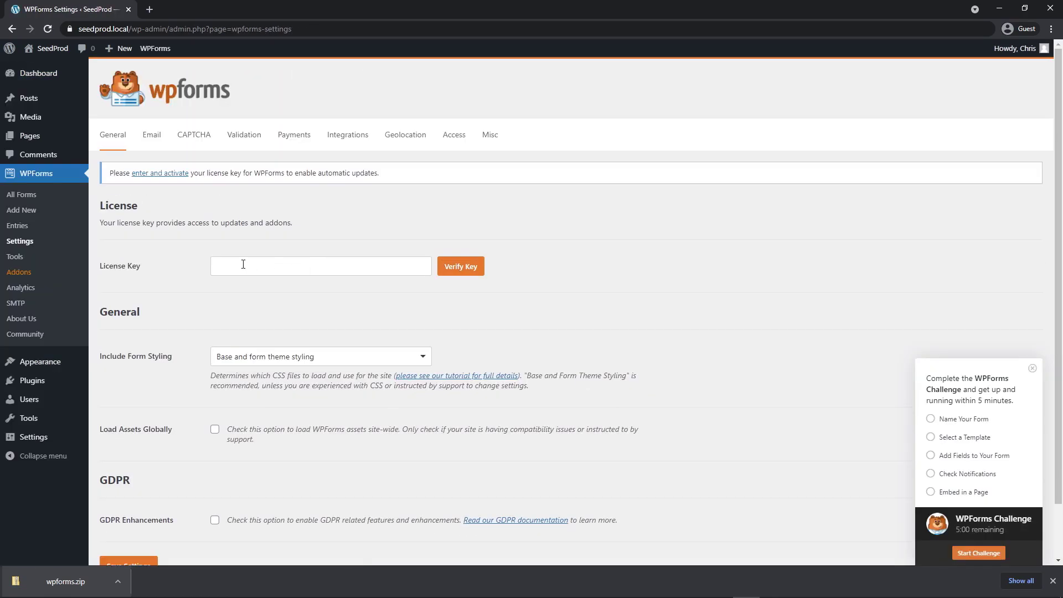
click(273, 264)
right_click(273, 264)
click(328, 358)
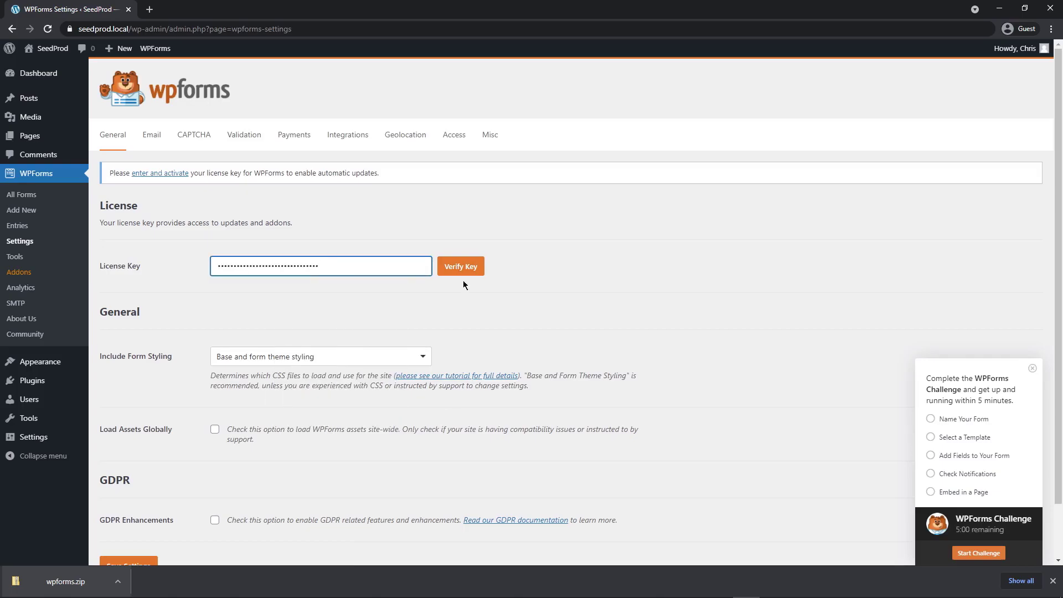
click(465, 273)
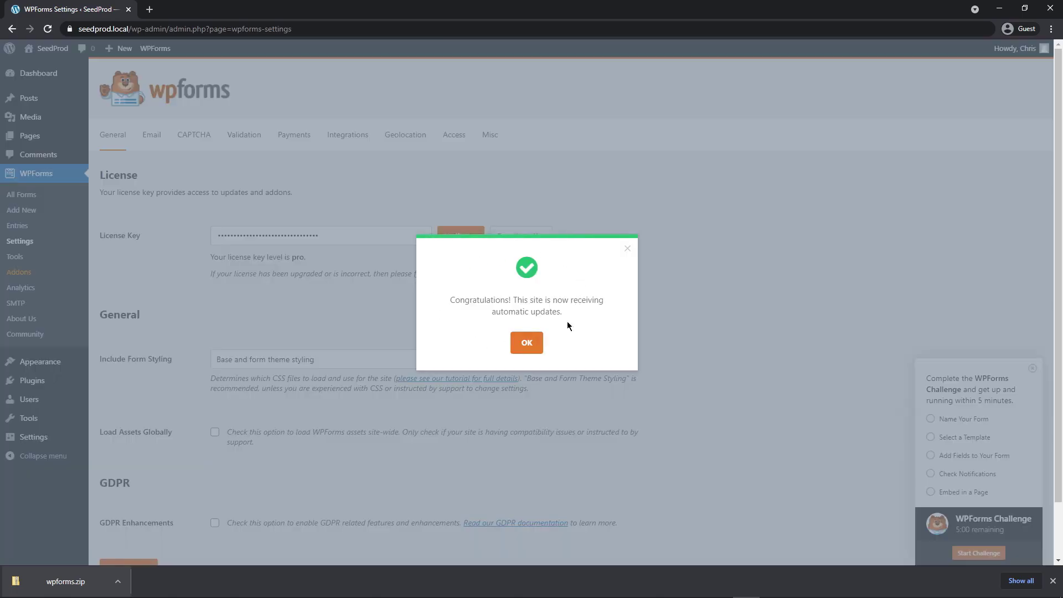
click(533, 346)
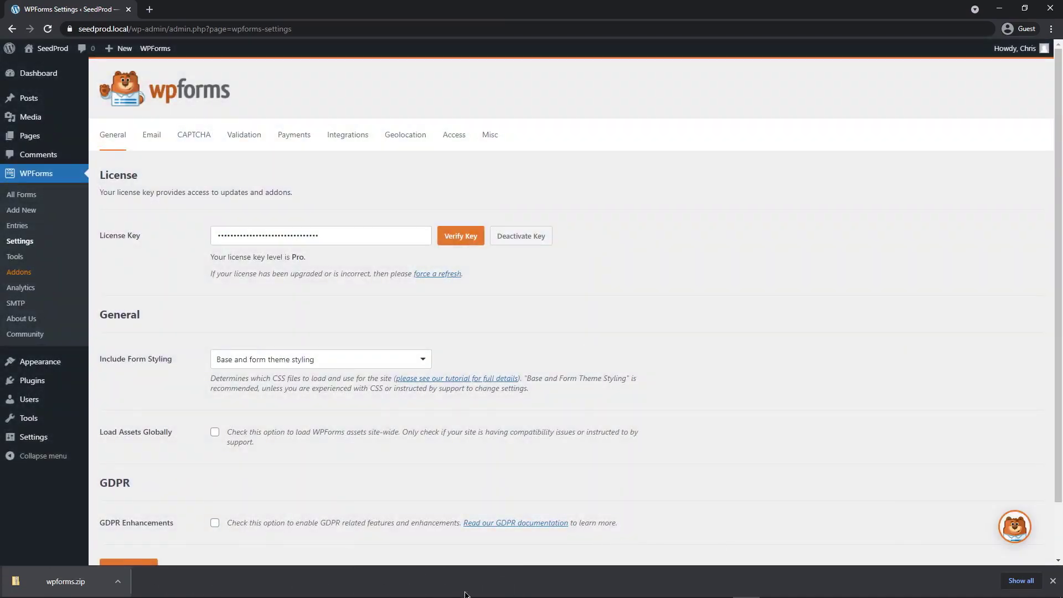
click(1053, 580)
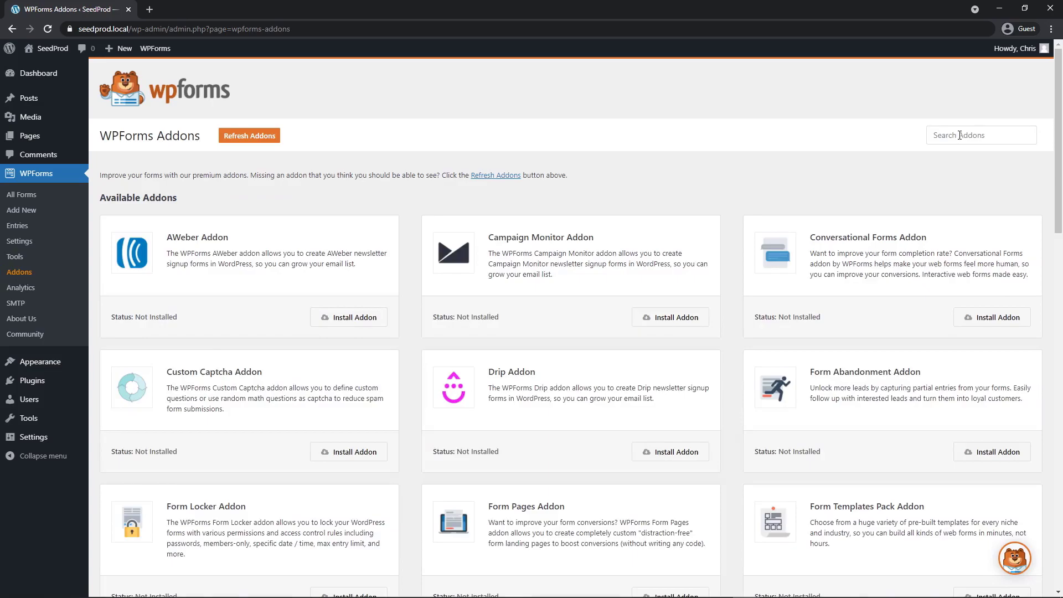
Step: Search the addons for 'surv' and install the Surveys and Polls Addon
click(963, 135)
text(survey)
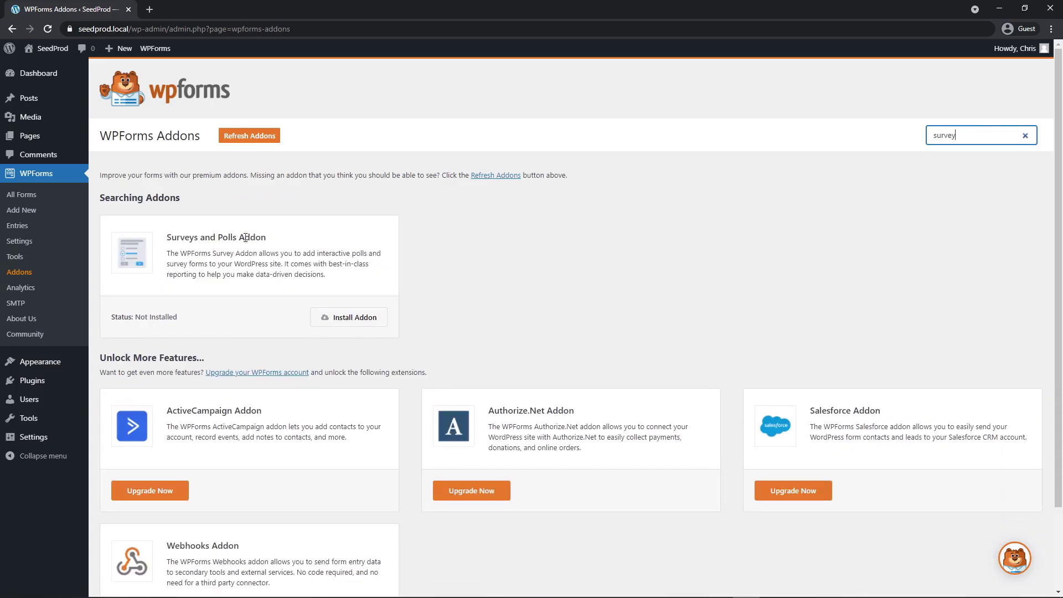
click(348, 317)
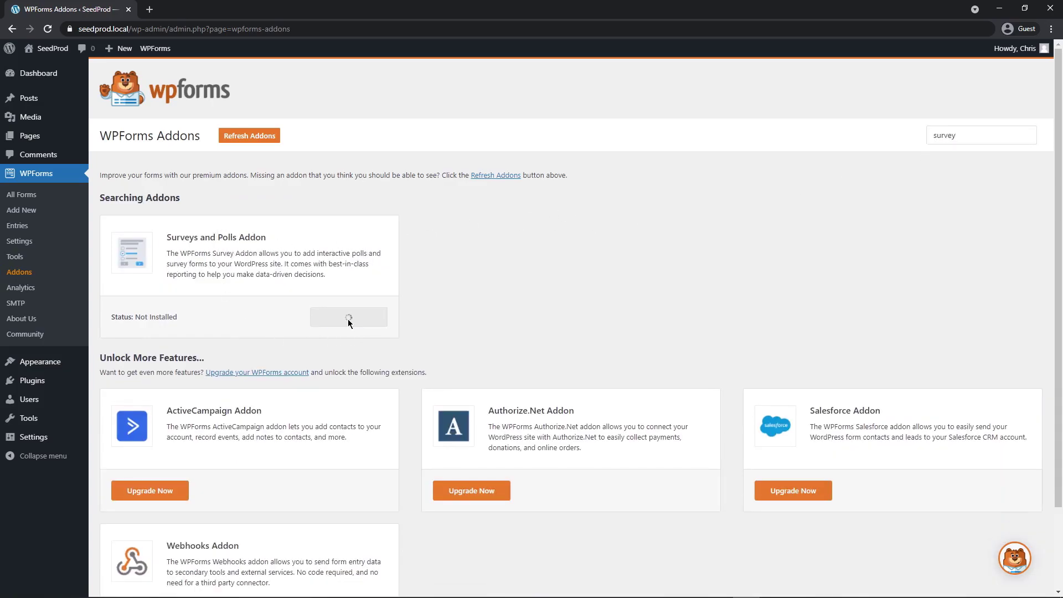
Step: Start a new form named 'Survey' and browse the template list
click(27, 210)
text(Survey)
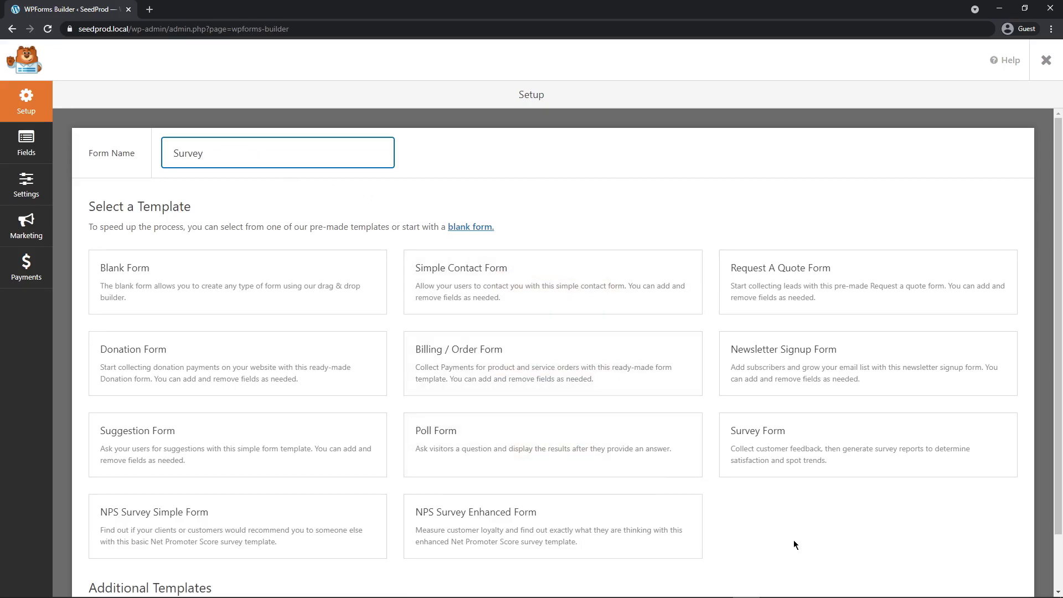
mouse_move(792, 434)
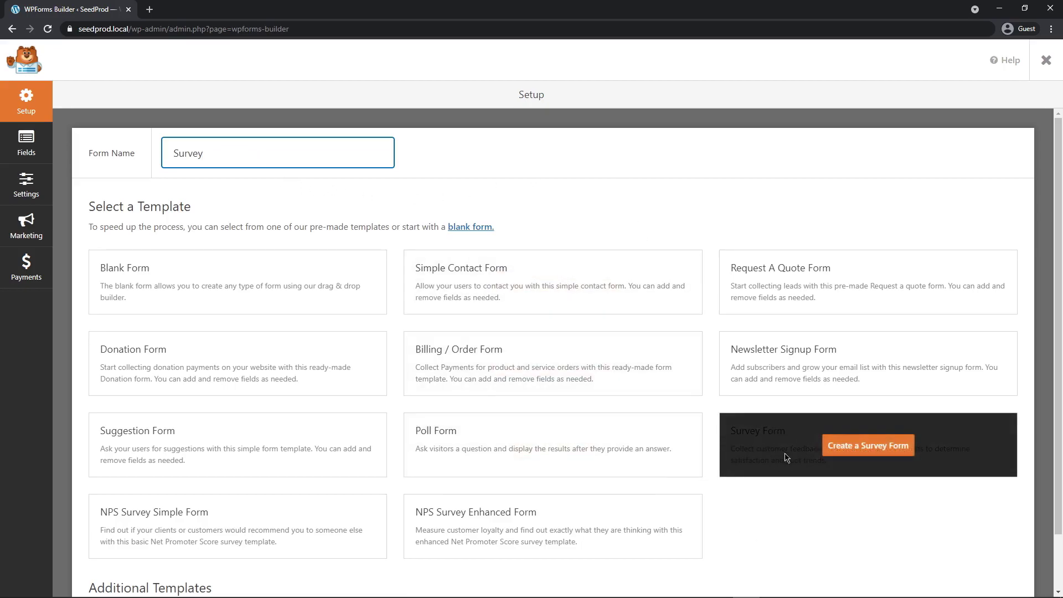
mouse_move(177, 527)
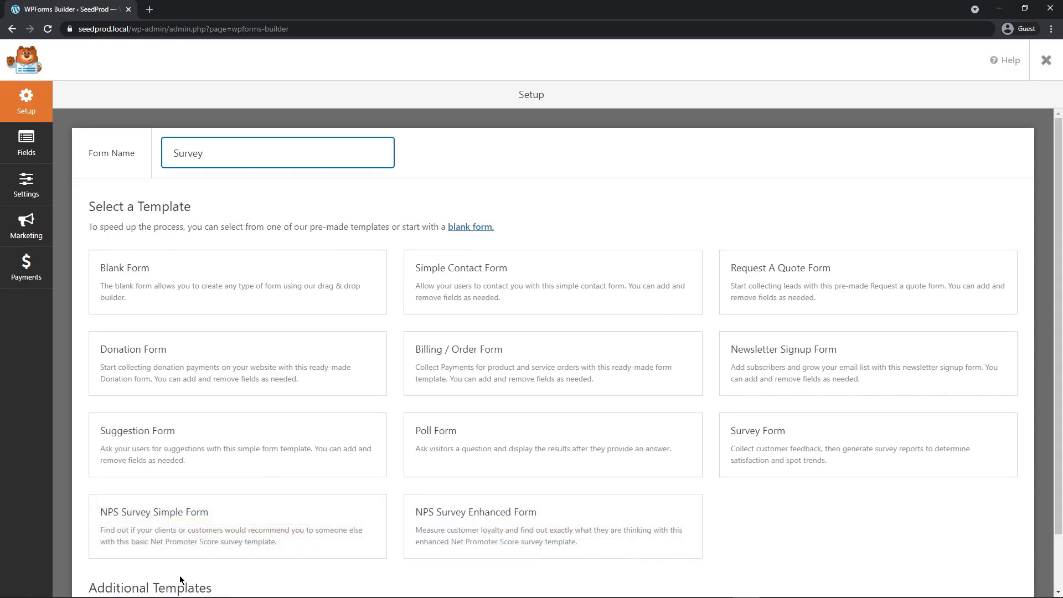
mouse_move(926, 464)
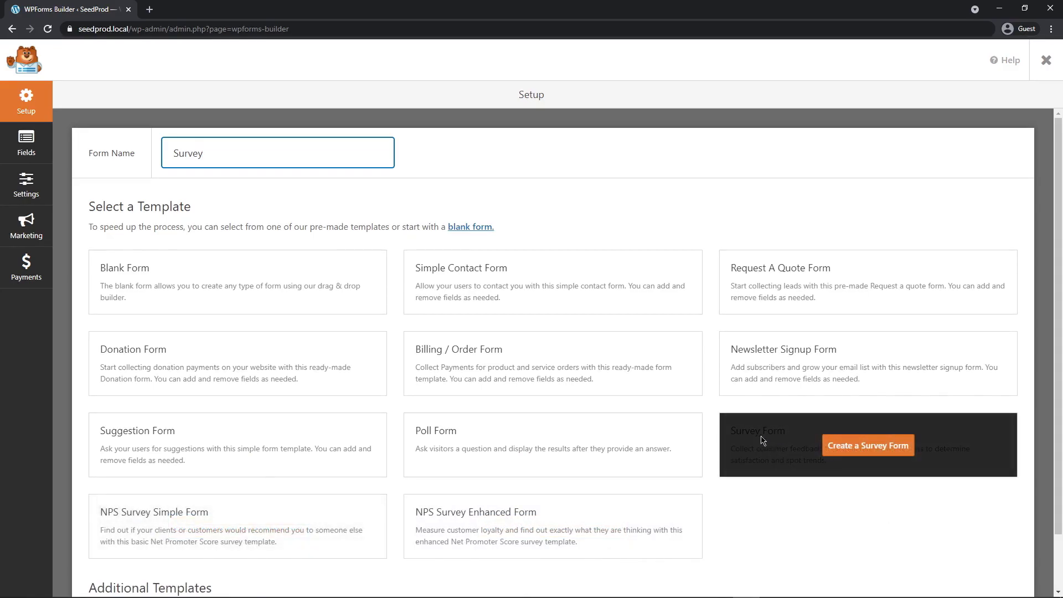
Step: Create the form from the Survey Form template and scroll through its prefilled questions
click(873, 446)
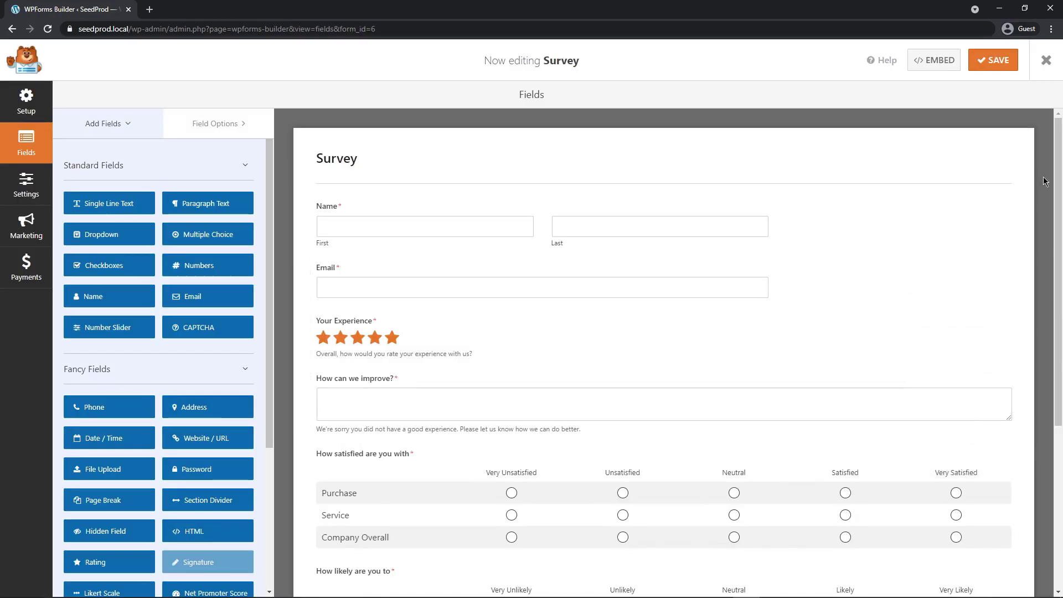
scroll(1047, 177, down, 5)
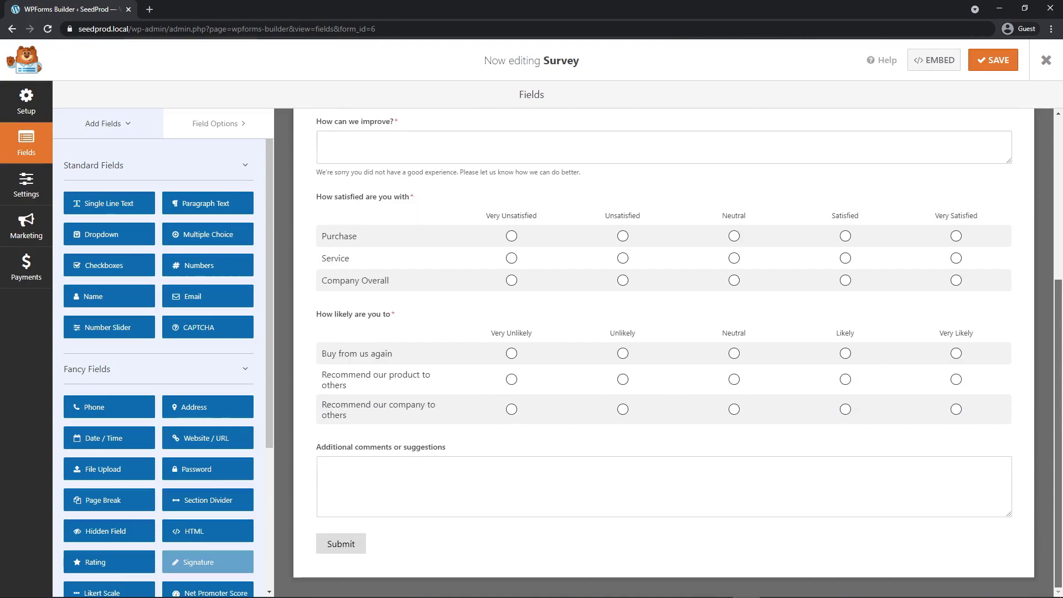
scroll(1047, 177, up, 5)
scroll(498, 194, up, 1)
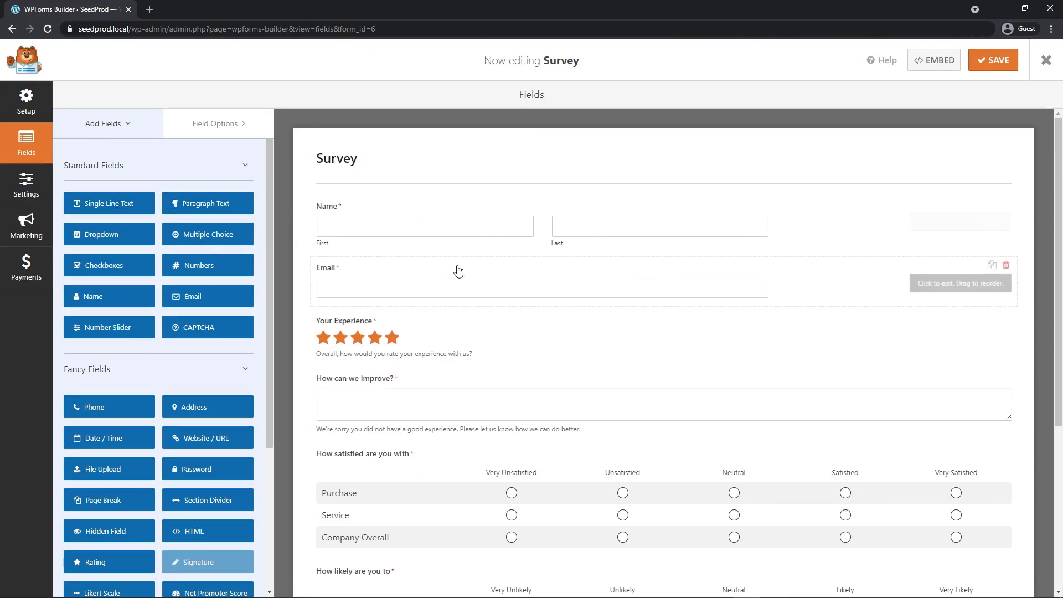
scroll(462, 263, down, 1)
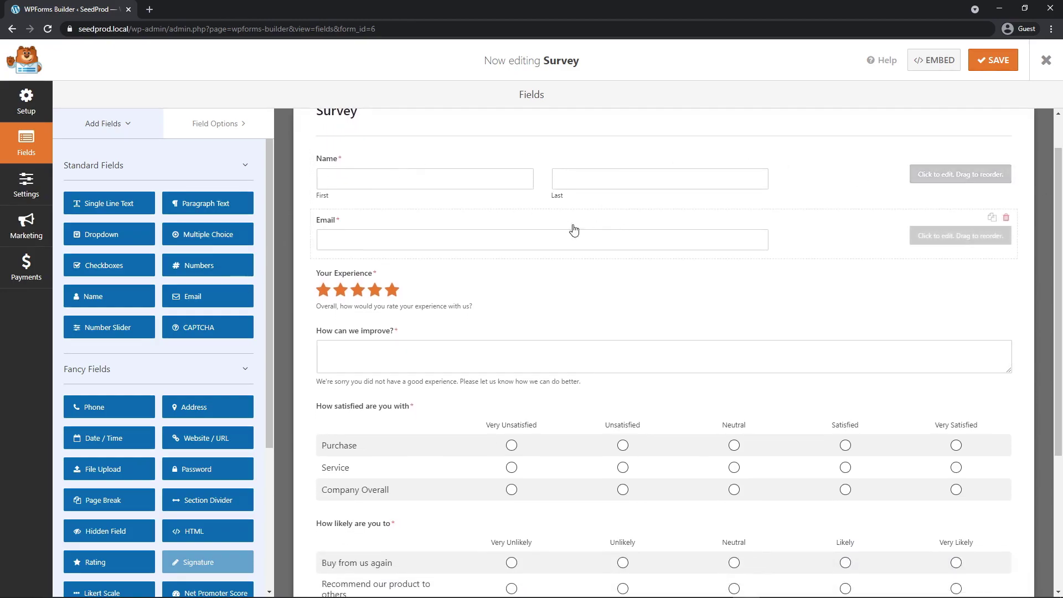
scroll(593, 275, down, 2)
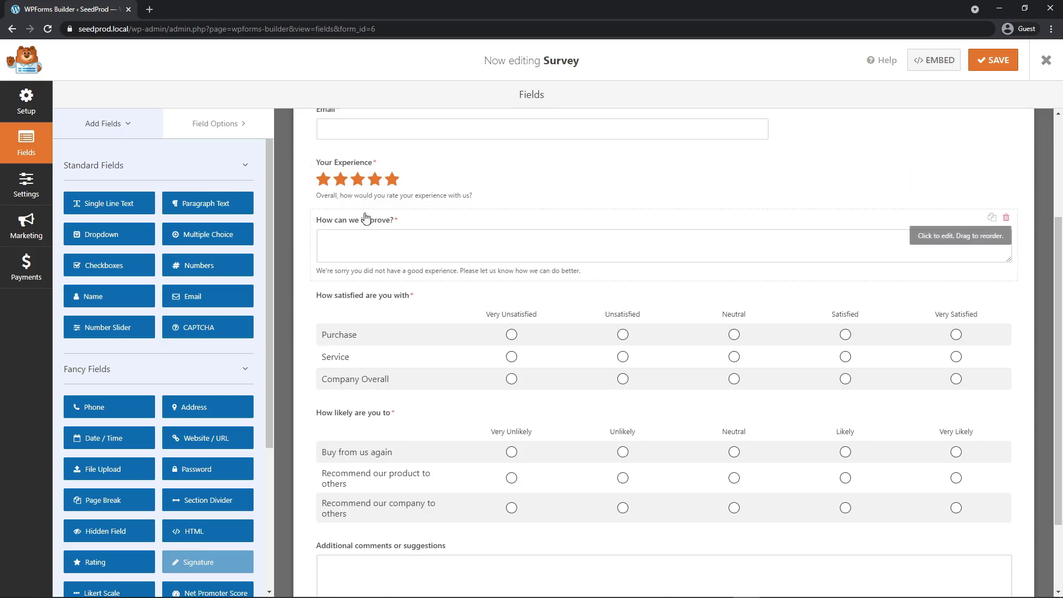
scroll(431, 253, down, 2)
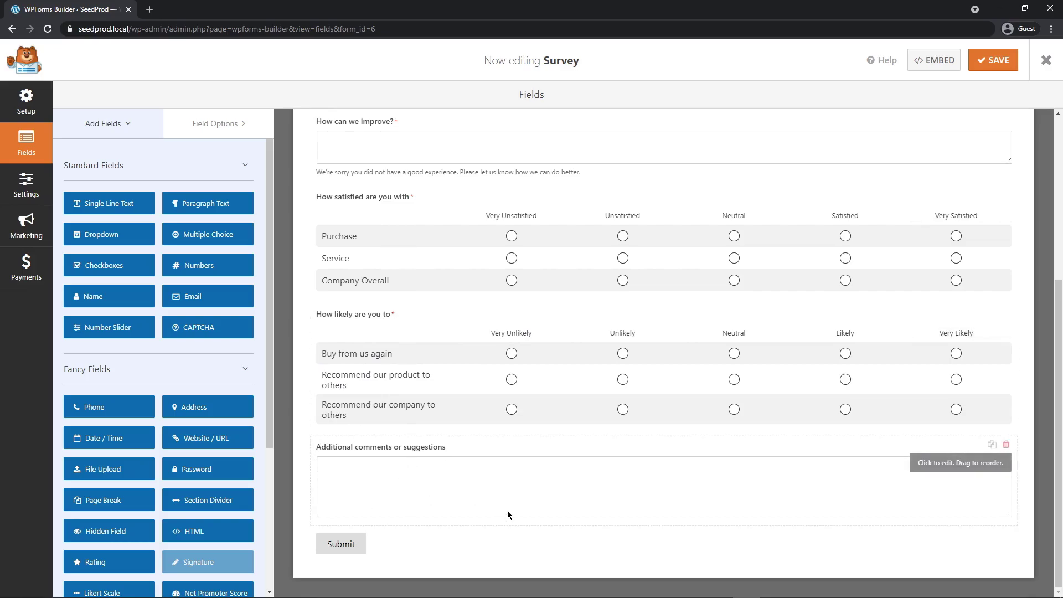
scroll(443, 499, up, 5)
scroll(216, 277, down, 1)
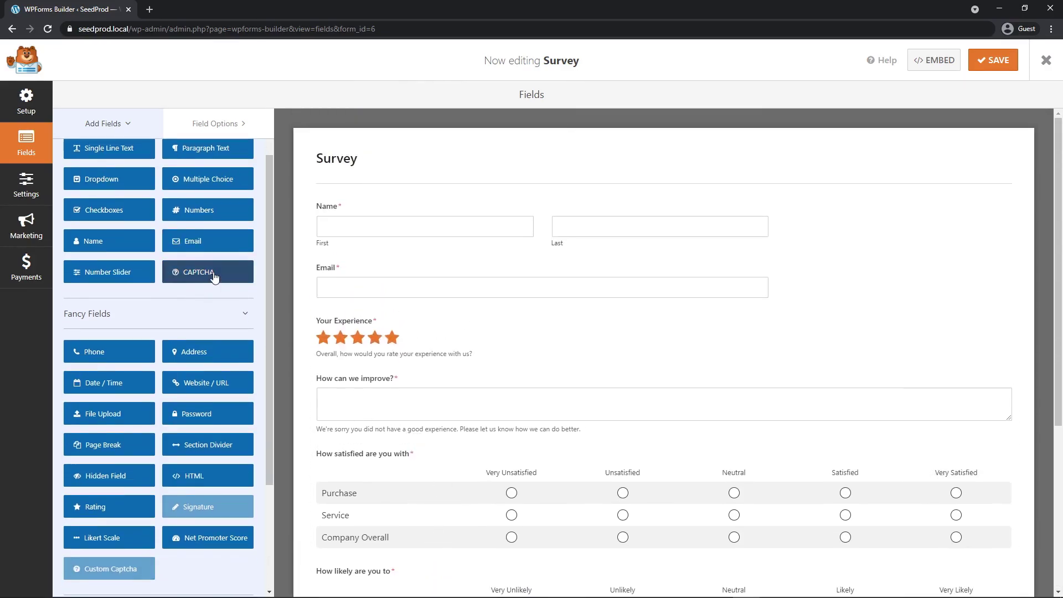
scroll(215, 277, down, 2)
scroll(164, 346, up, 1)
scroll(164, 346, up, 3)
Step: Add a dropdown below Email labelled 'What product did you use?'
drag(110, 238, 361, 315)
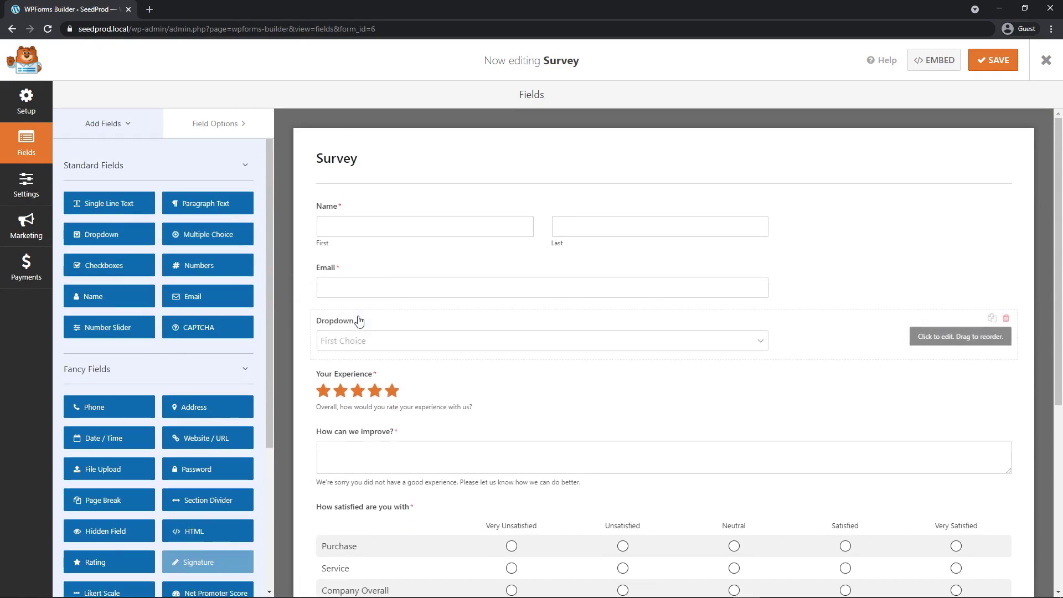
click(407, 327)
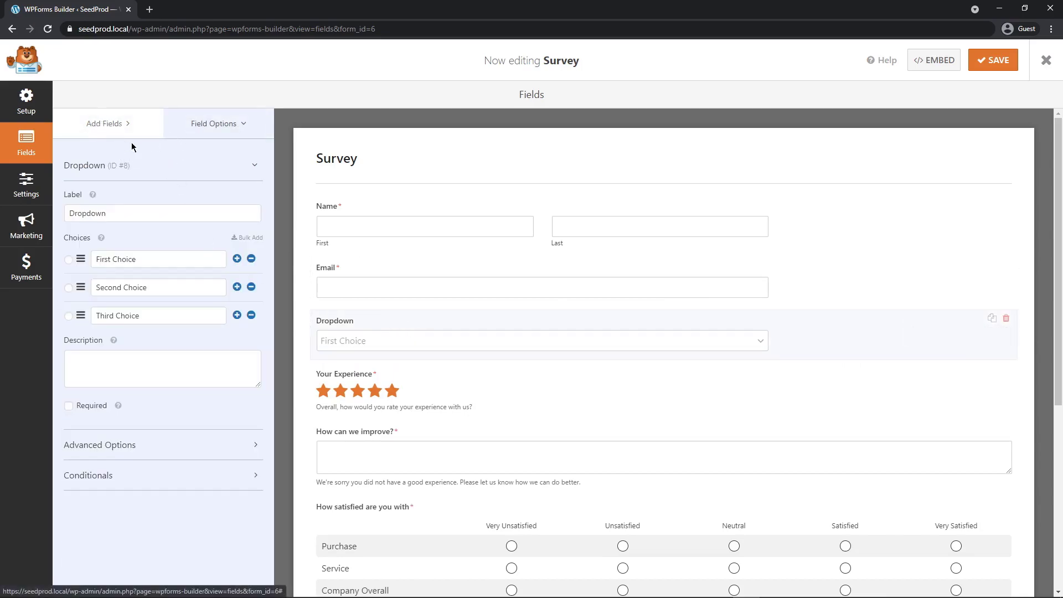
click(381, 218)
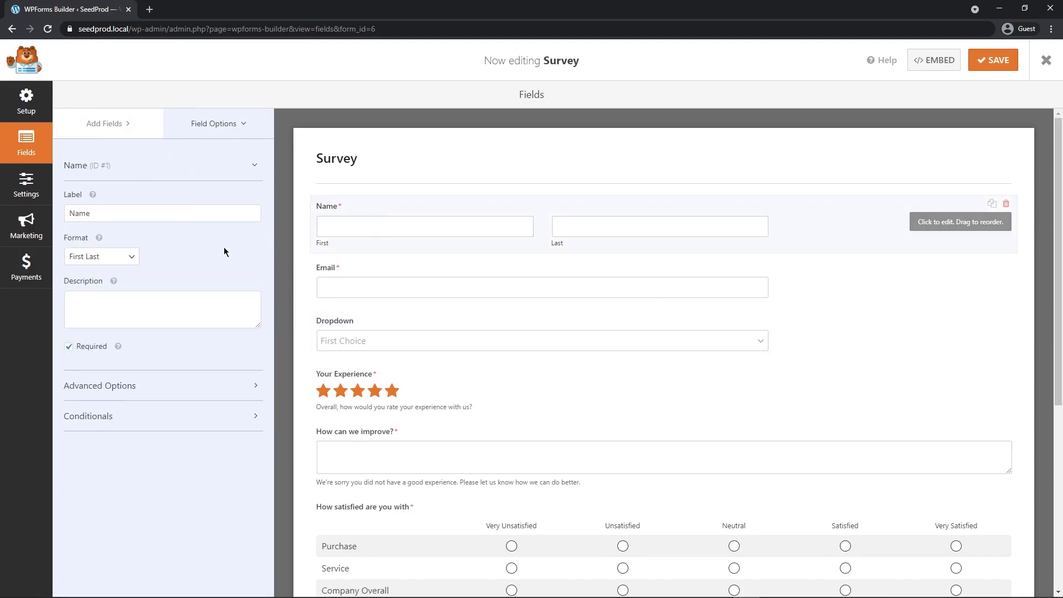
click(385, 328)
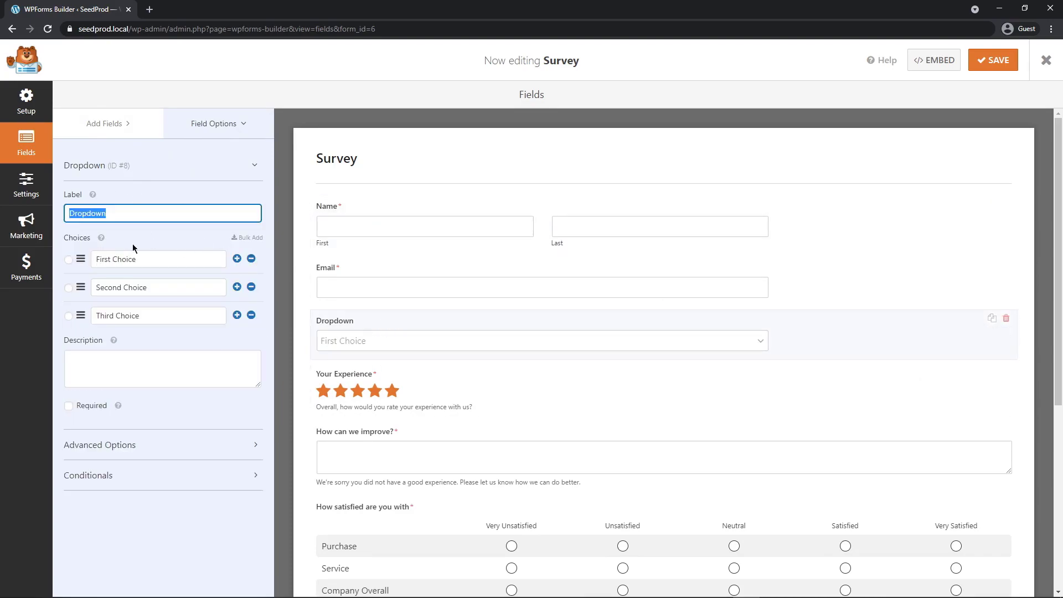
text(What product did you use?)
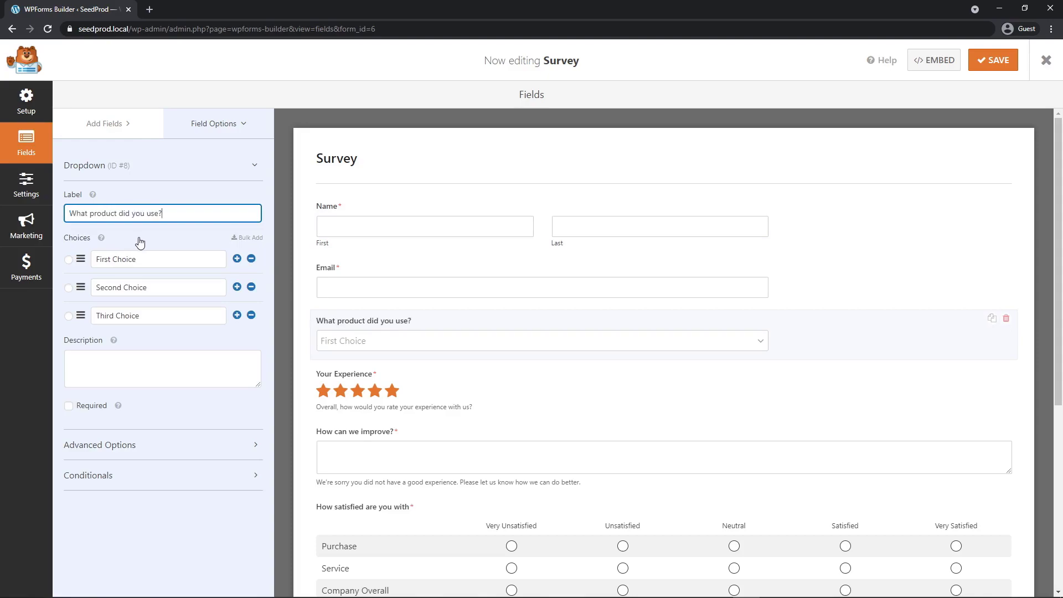
Step: Set the dropdown choices to Product One, Two and Three, make it required, and open Settings
click(133, 260)
text(Product Three)
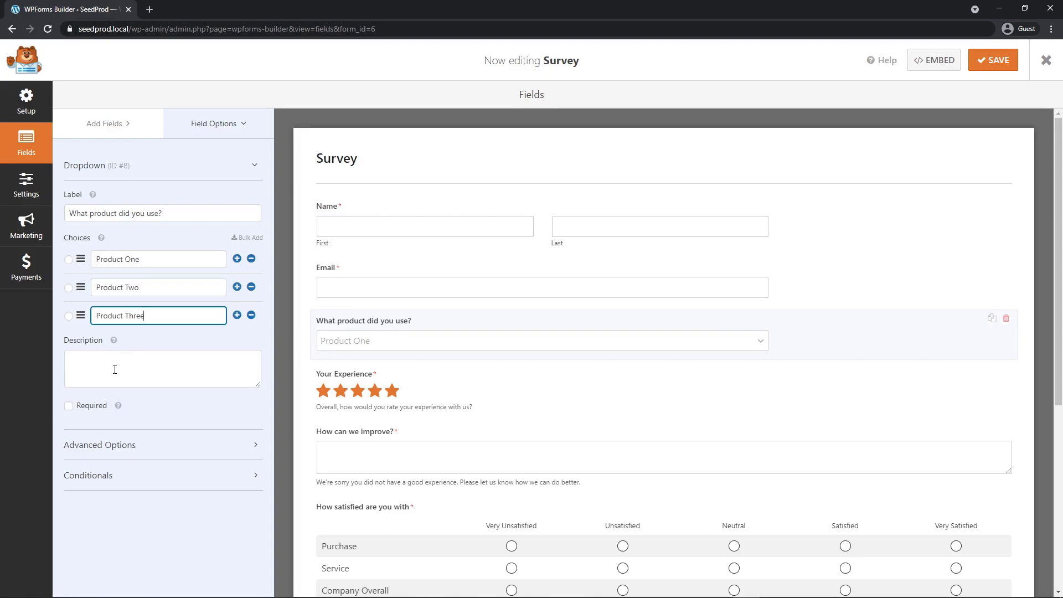
click(69, 406)
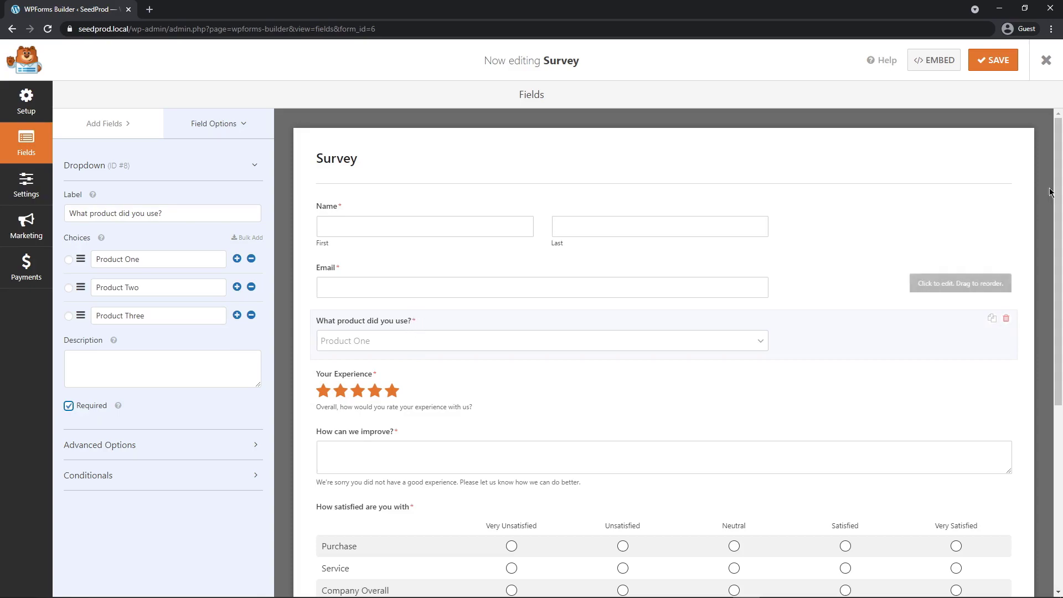
scroll(1051, 188, down, 6)
scroll(1039, 246, up, 3)
scroll(1038, 245, up, 3)
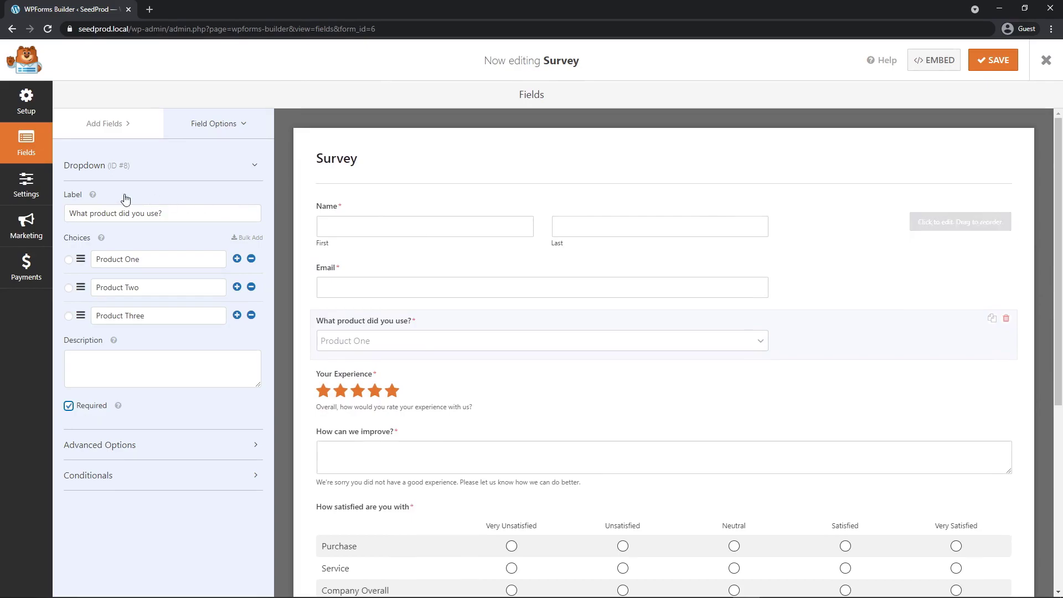
click(27, 187)
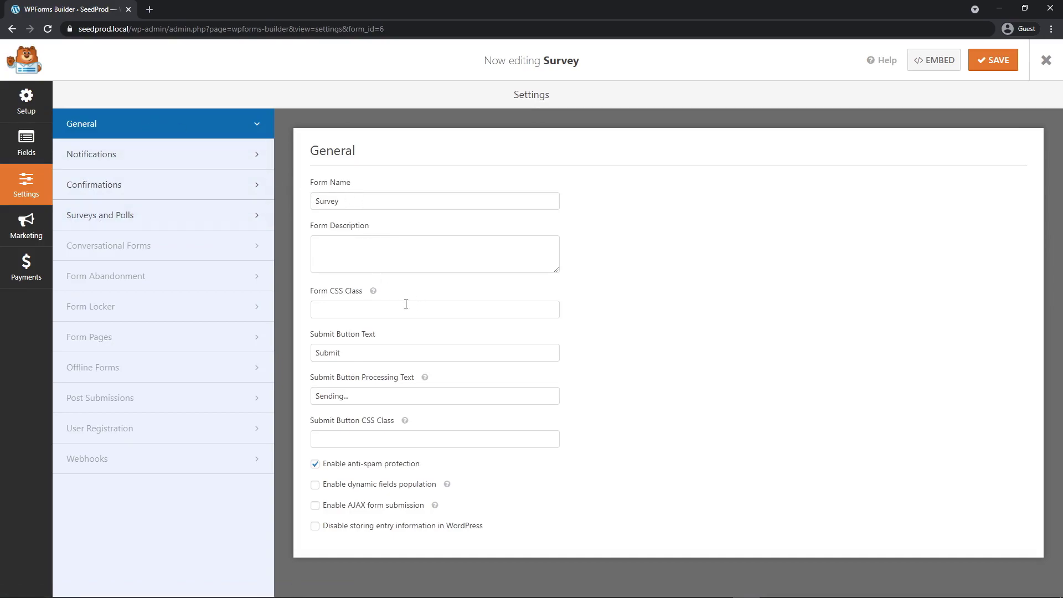
Step: Change the submit button text to 'Send' and enable AJAX form submission
double_click(362, 357)
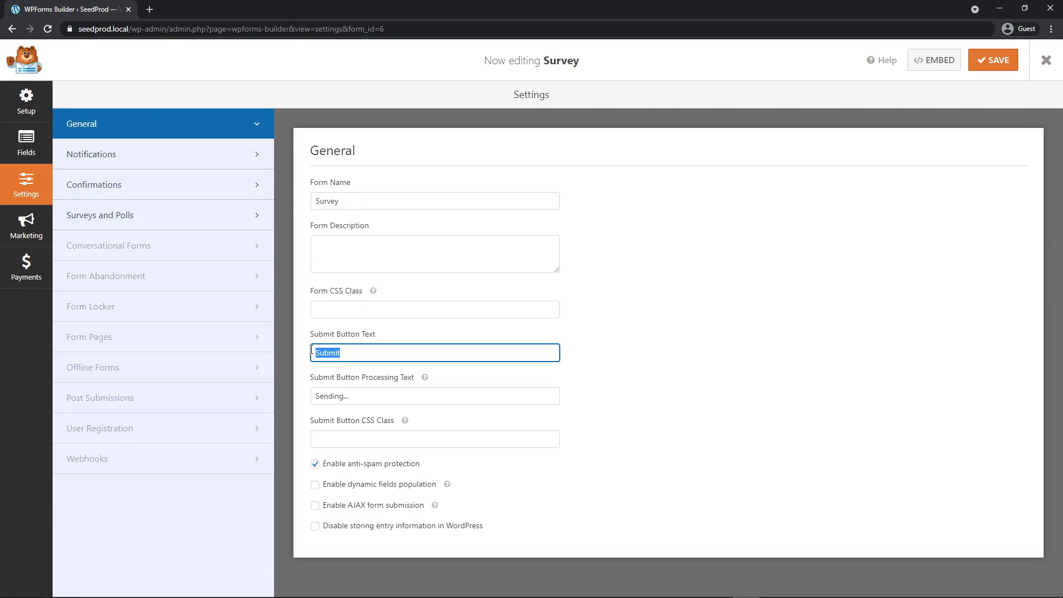
text(Send)
triple_click(359, 397)
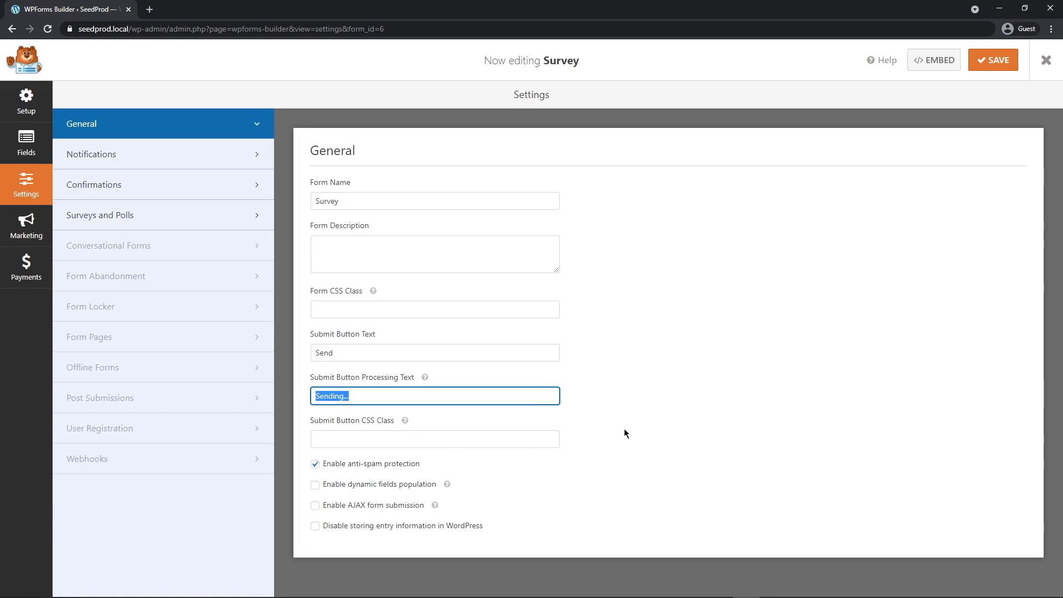
click(663, 418)
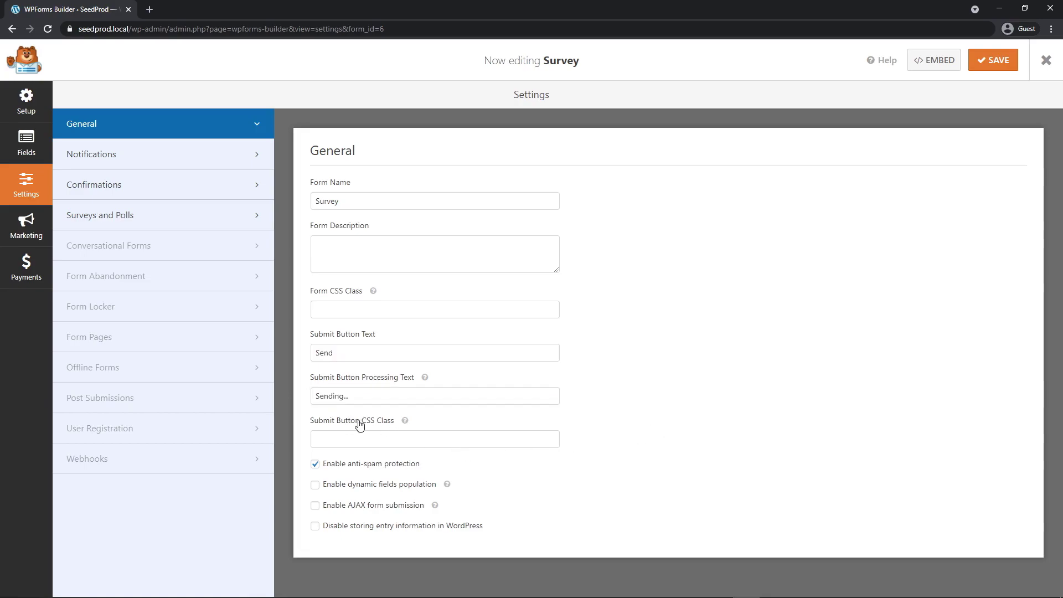
click(315, 508)
Step: Keep the Default Notification on, emailing {admin_email} with subject 'New Entry: Survey'
click(91, 154)
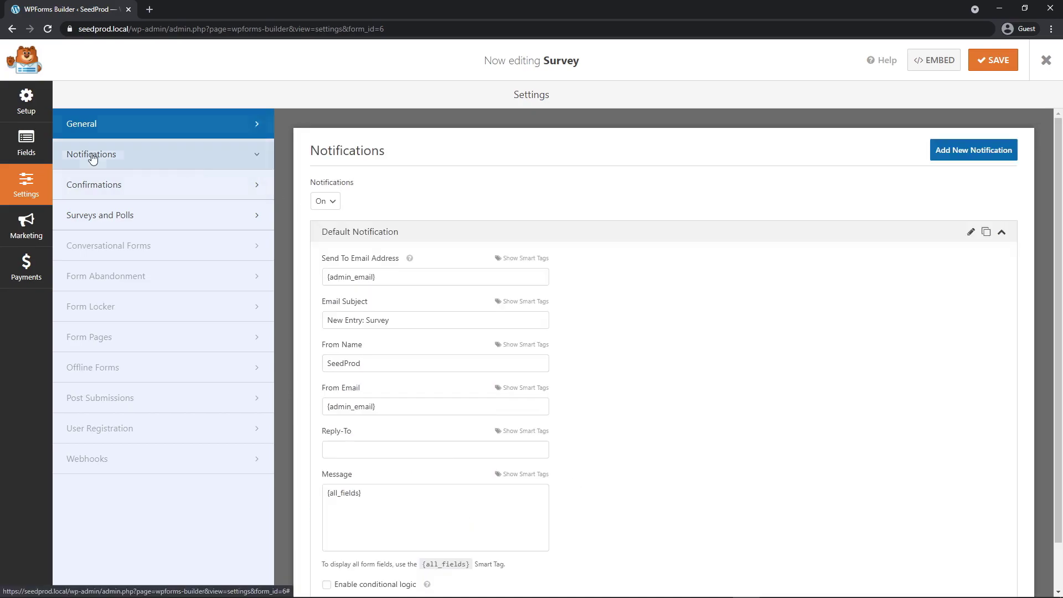
click(331, 202)
click(414, 200)
scroll(414, 201, down, 1)
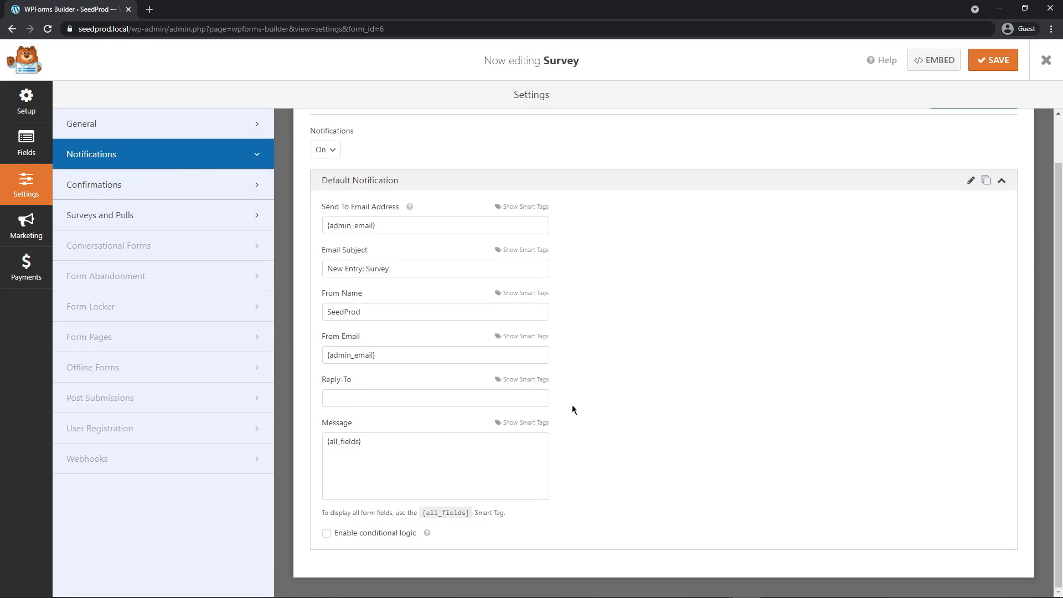
drag(516, 464, 308, 439)
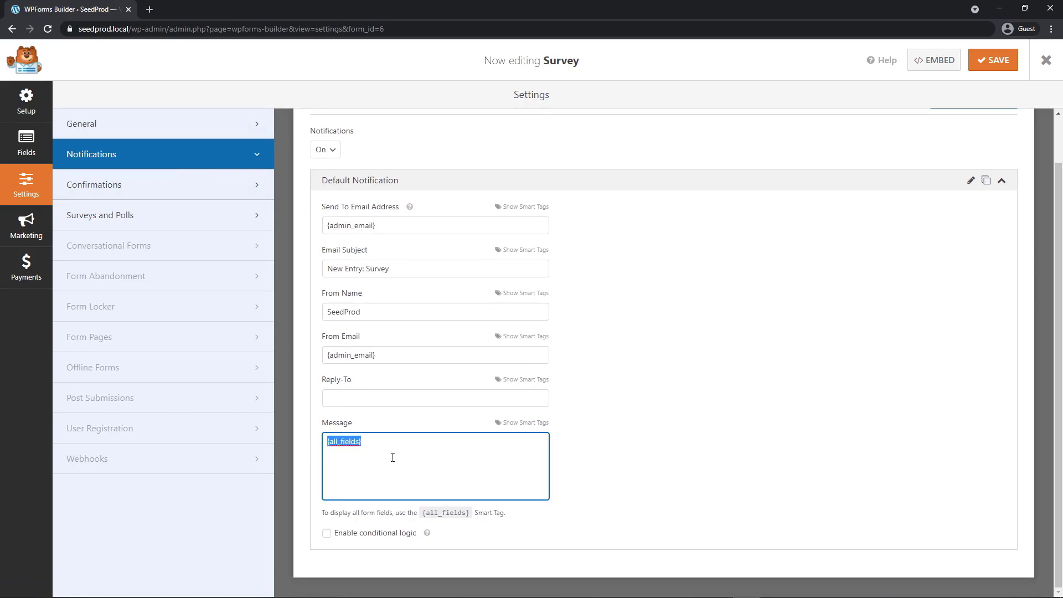
click(592, 407)
scroll(591, 409, up, 1)
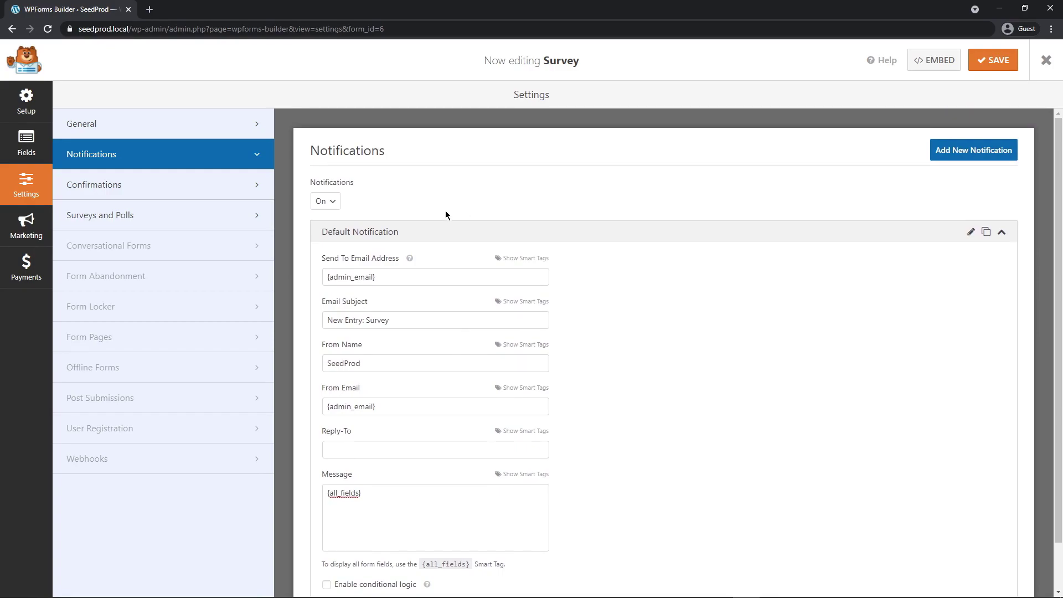
Step: Replace the confirmation message with 'Thanks for filling out our survey! We appreciate you!'
click(116, 186)
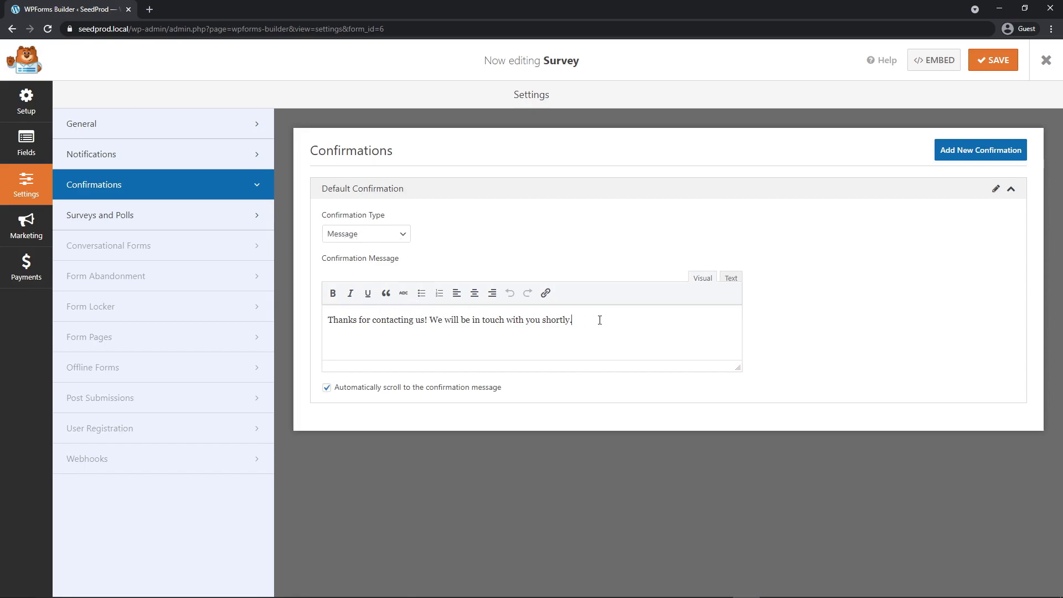
drag(595, 320, 311, 303)
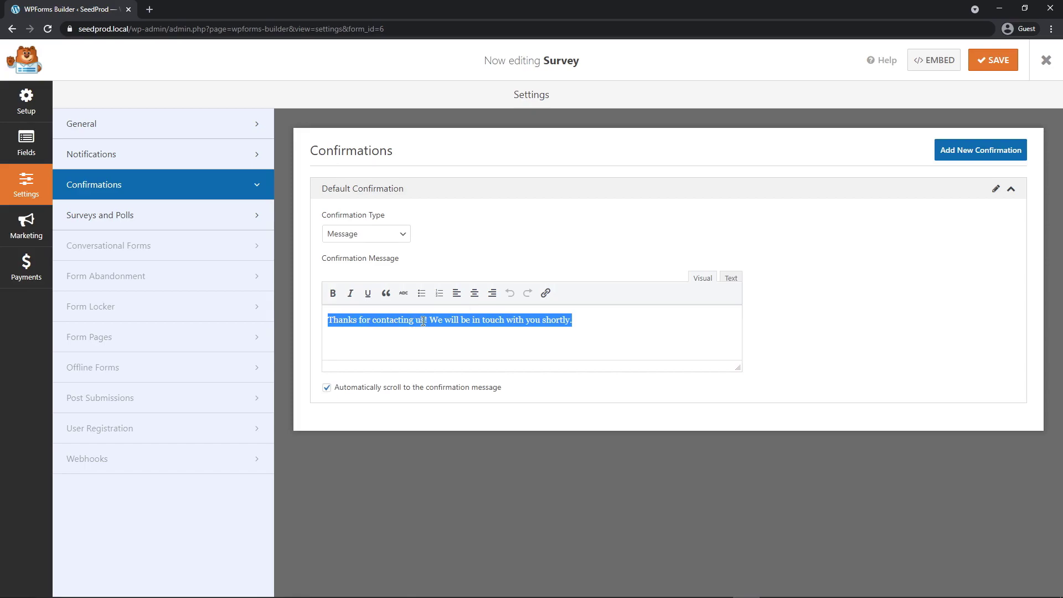
click(581, 320)
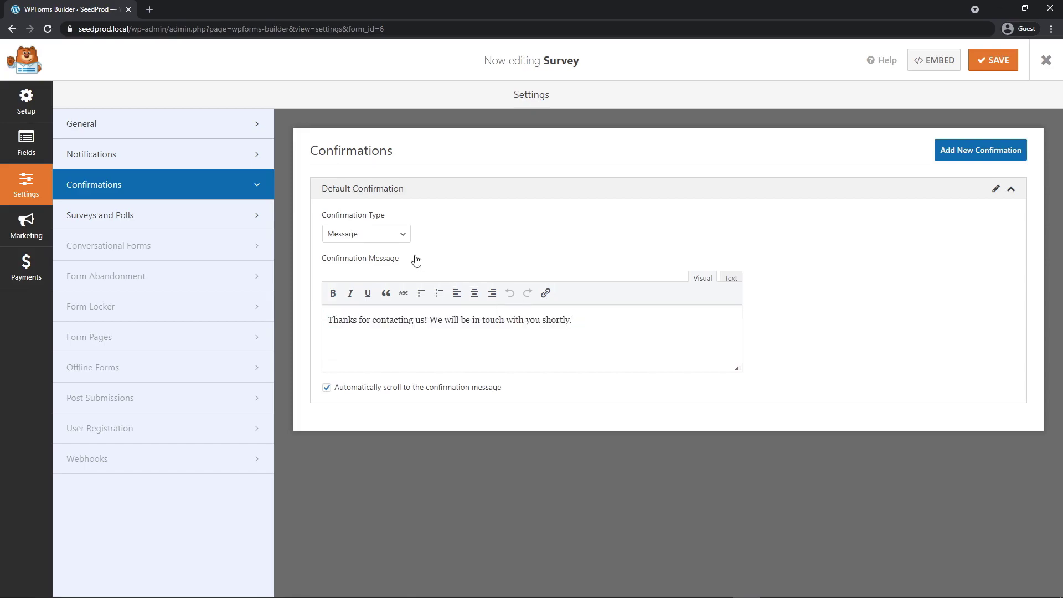
drag(607, 320, 329, 313)
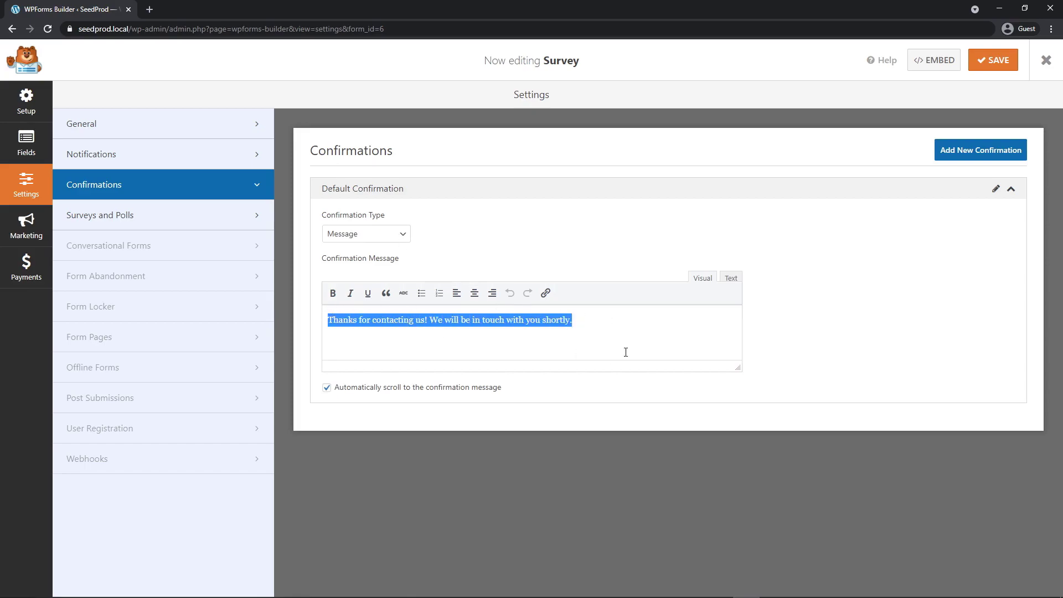
text(Thanks for filling out our survey! We appreciate you!)
Step: Try the Show Page (Sample Page) and Go to URL confirmation types, then revert to Message
click(366, 234)
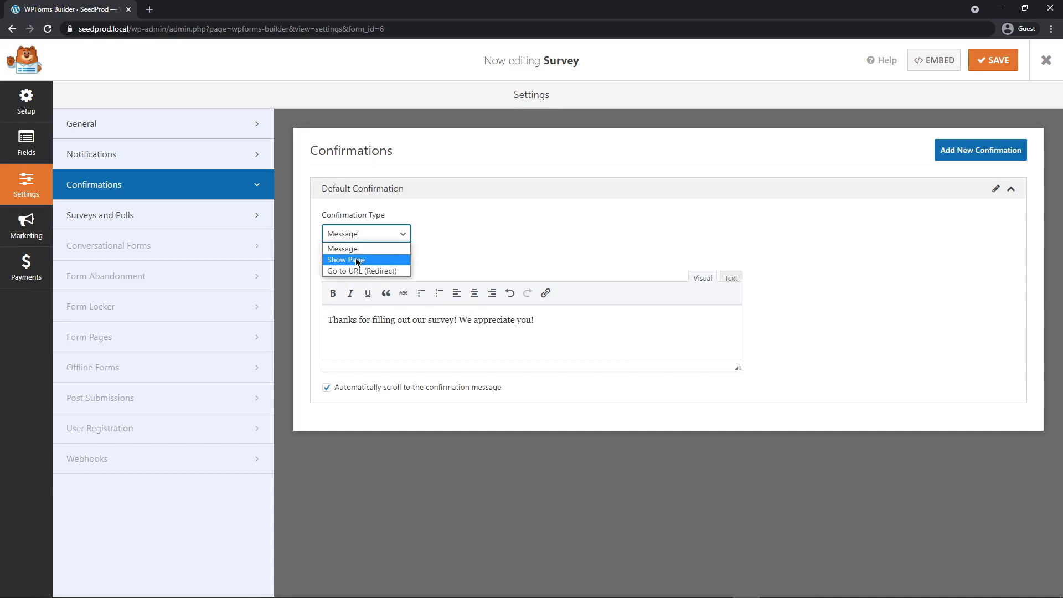
key(Escape)
key(Down)
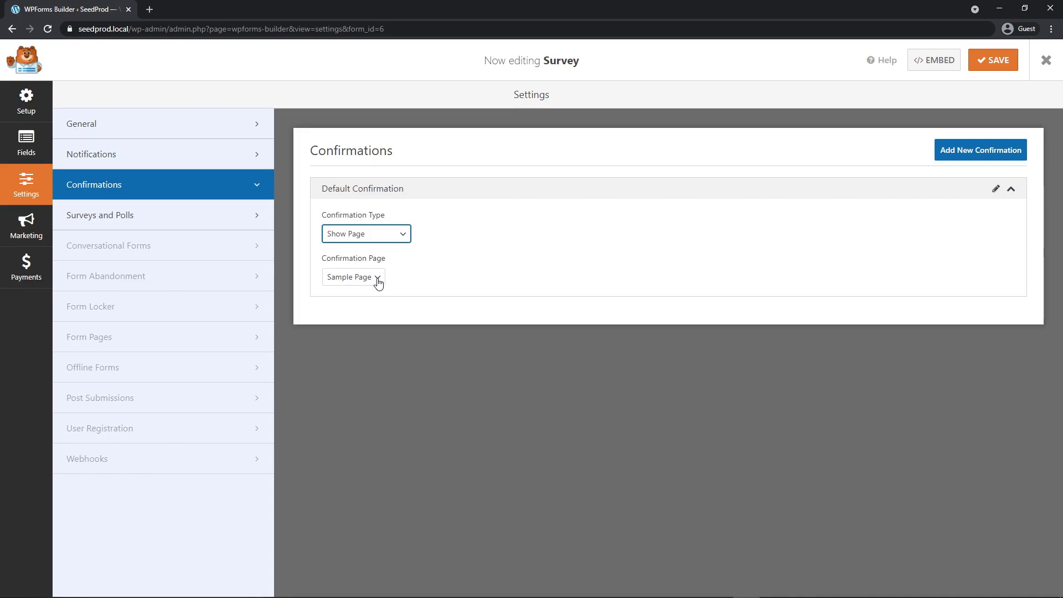
click(378, 280)
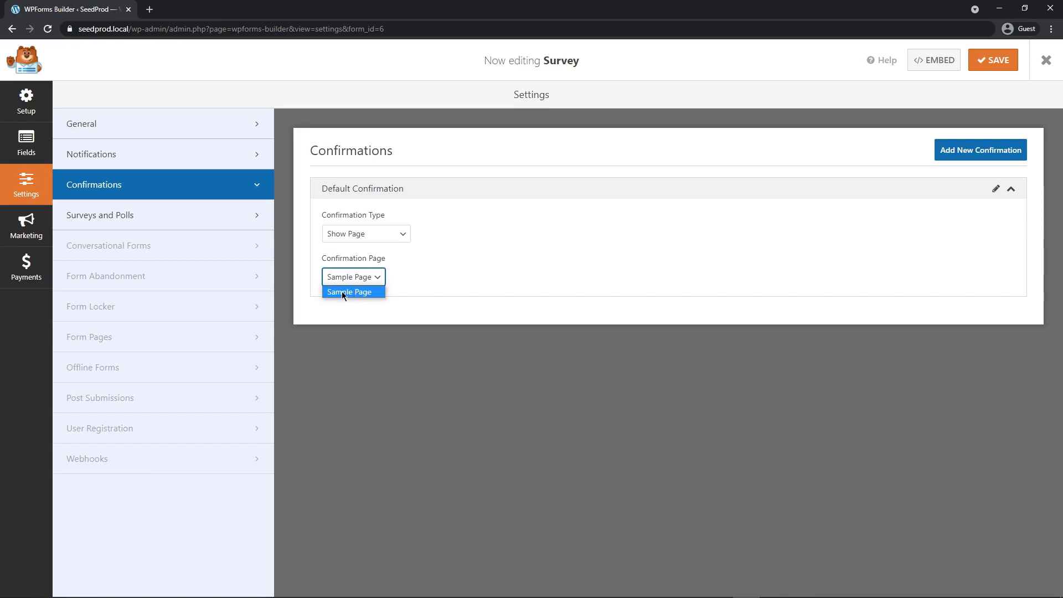
click(422, 278)
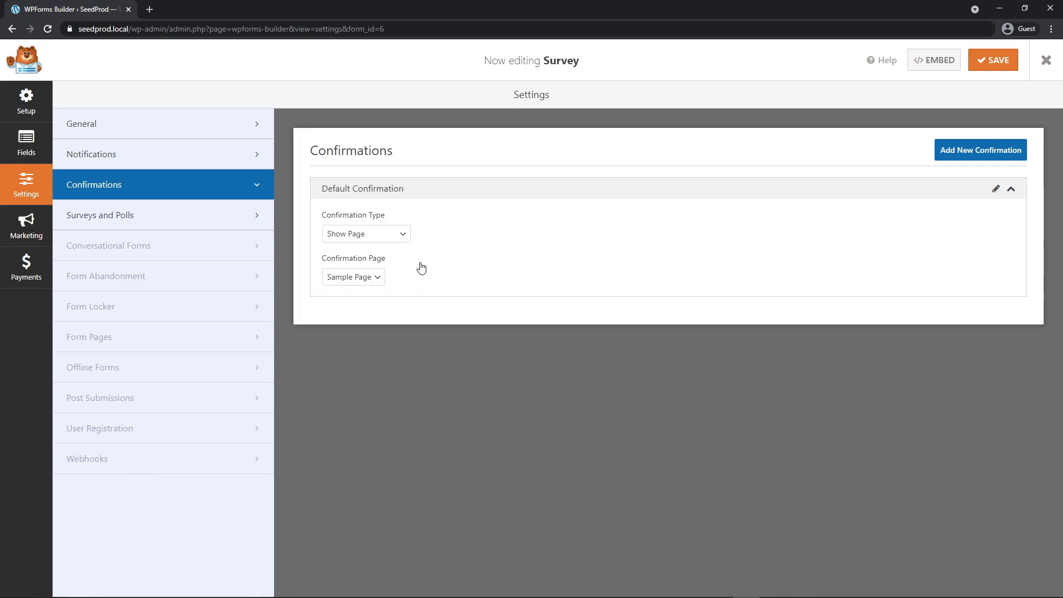
click(403, 237)
click(353, 270)
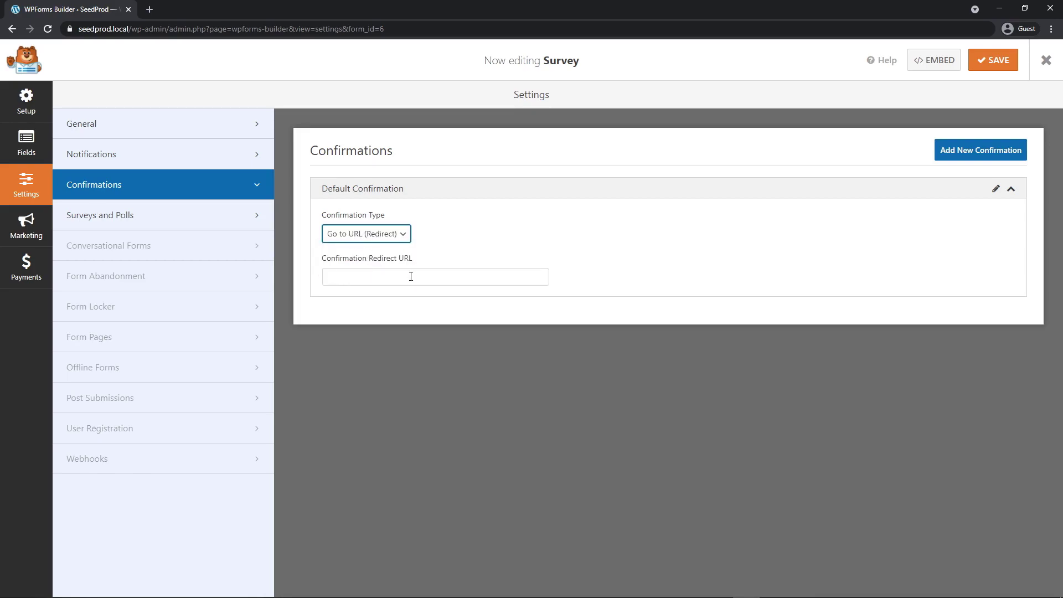
click(395, 238)
click(342, 248)
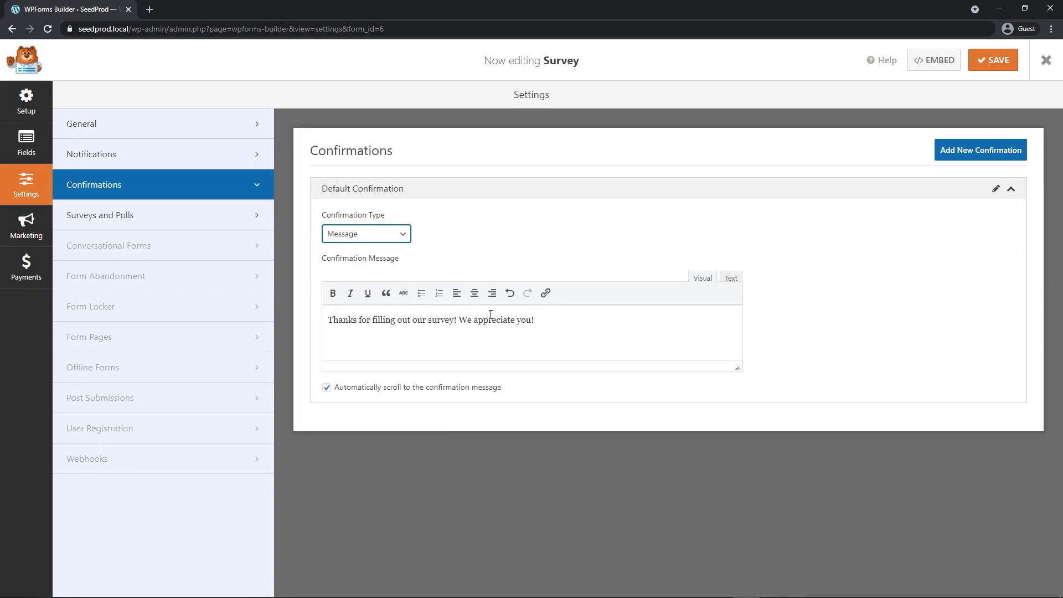
click(90, 213)
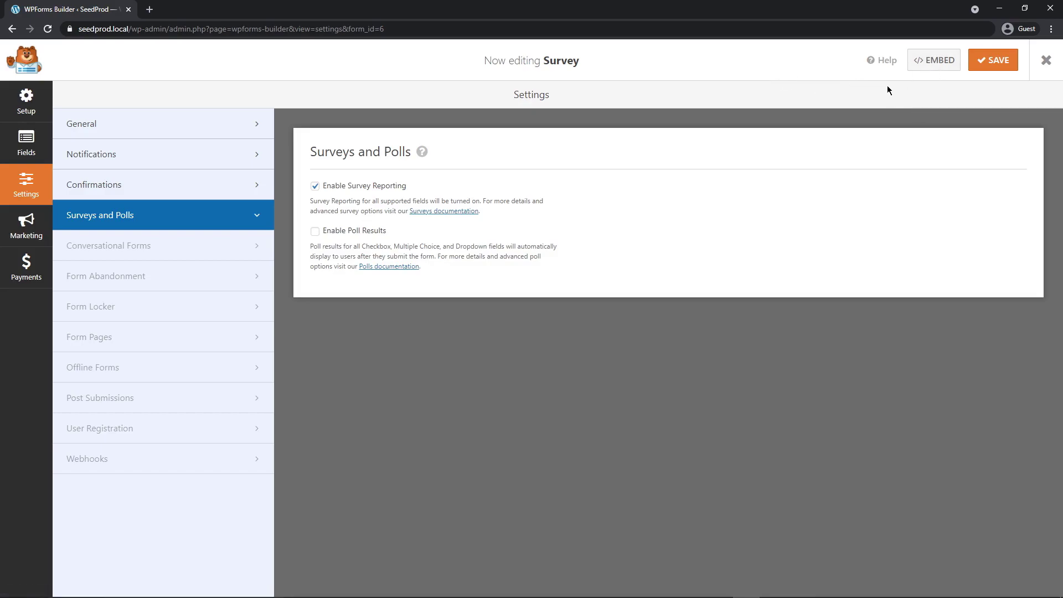
Step: Embed the Survey form into the existing Sample Page and dismiss the block editor welcome guide
click(930, 61)
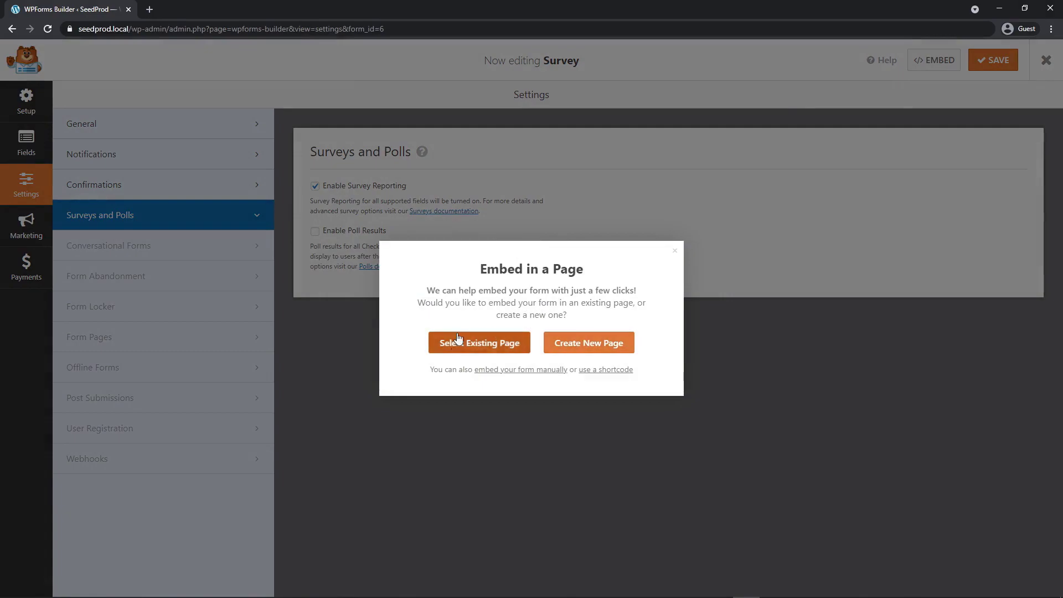
click(490, 349)
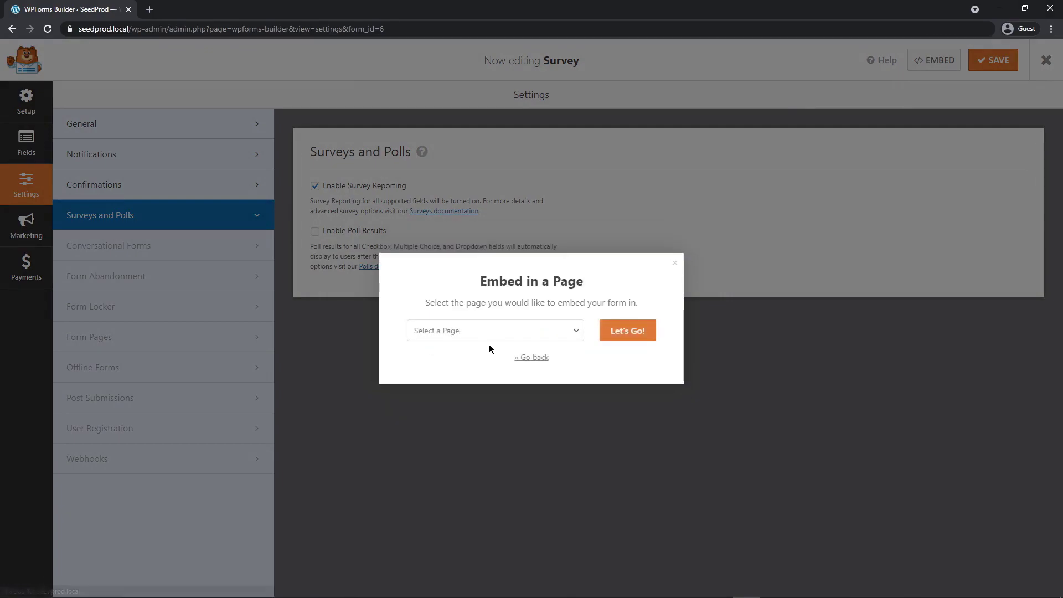
click(442, 332)
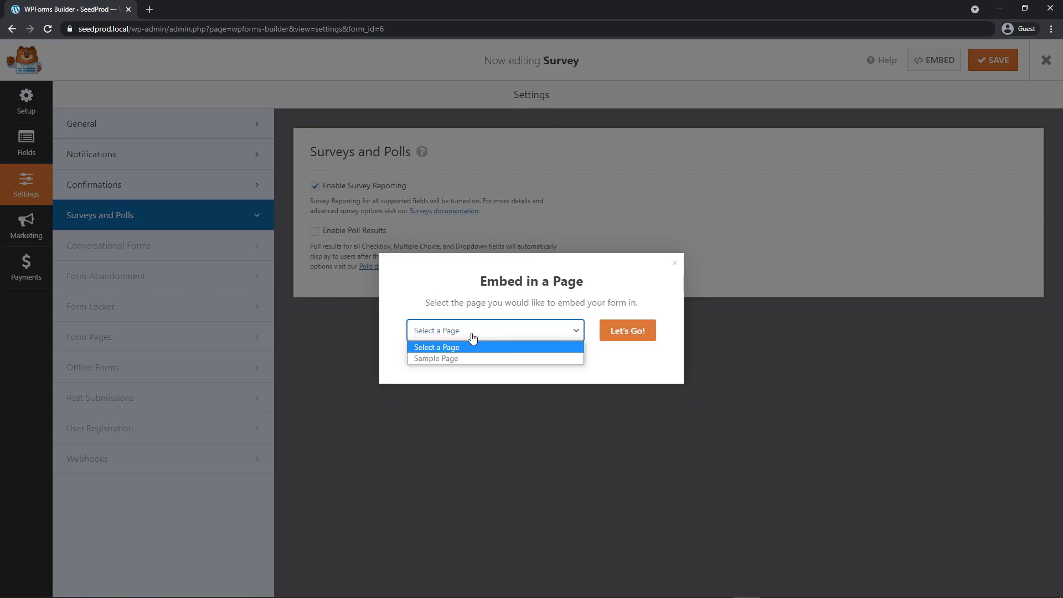
click(449, 359)
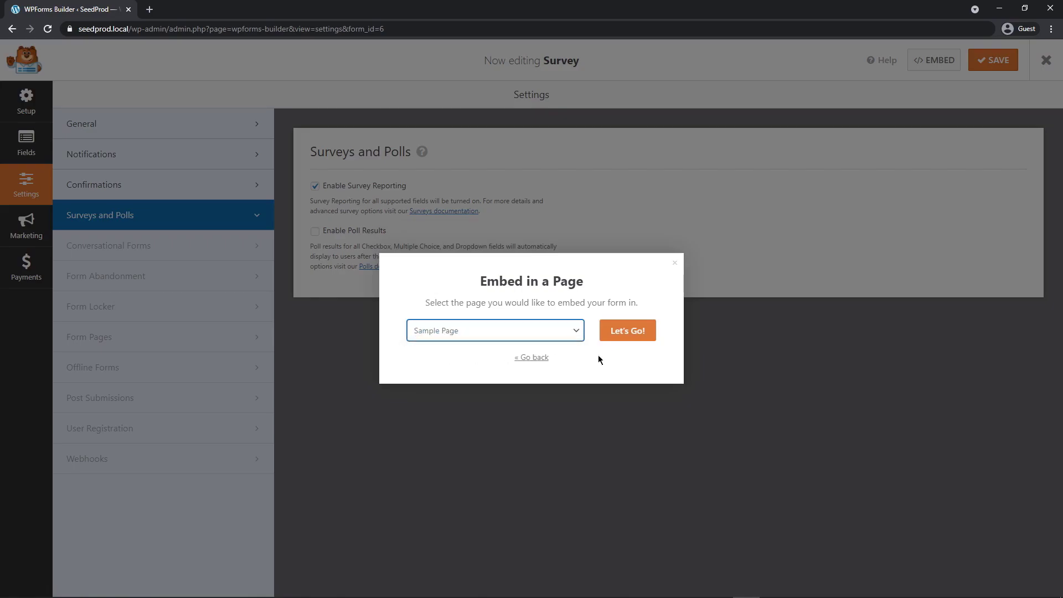
click(629, 332)
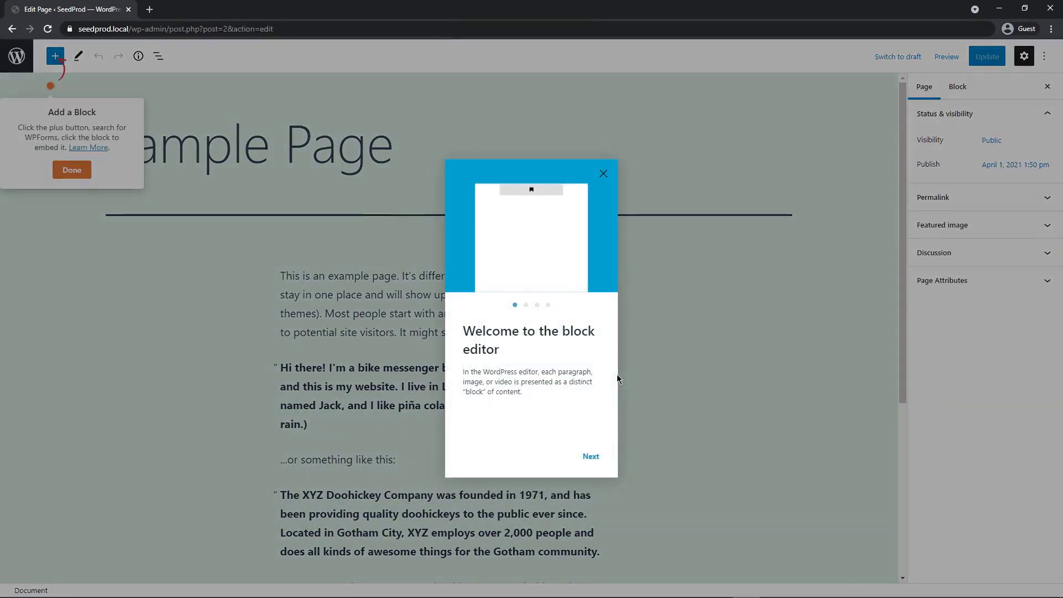
click(603, 173)
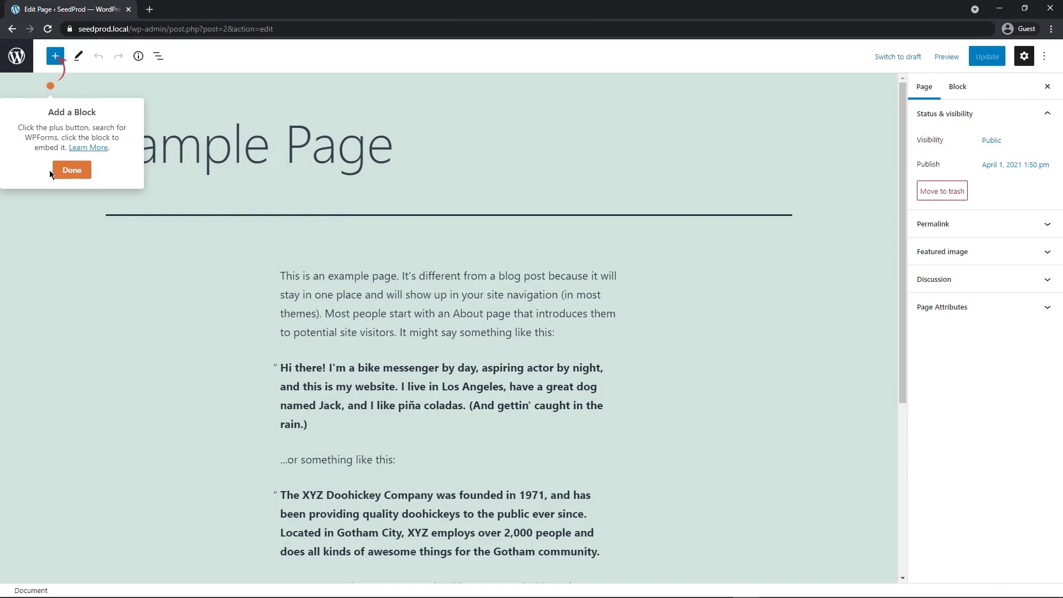
Step: Insert a WPForms block with /wpforms below the last paragraph of Sample Page
click(71, 172)
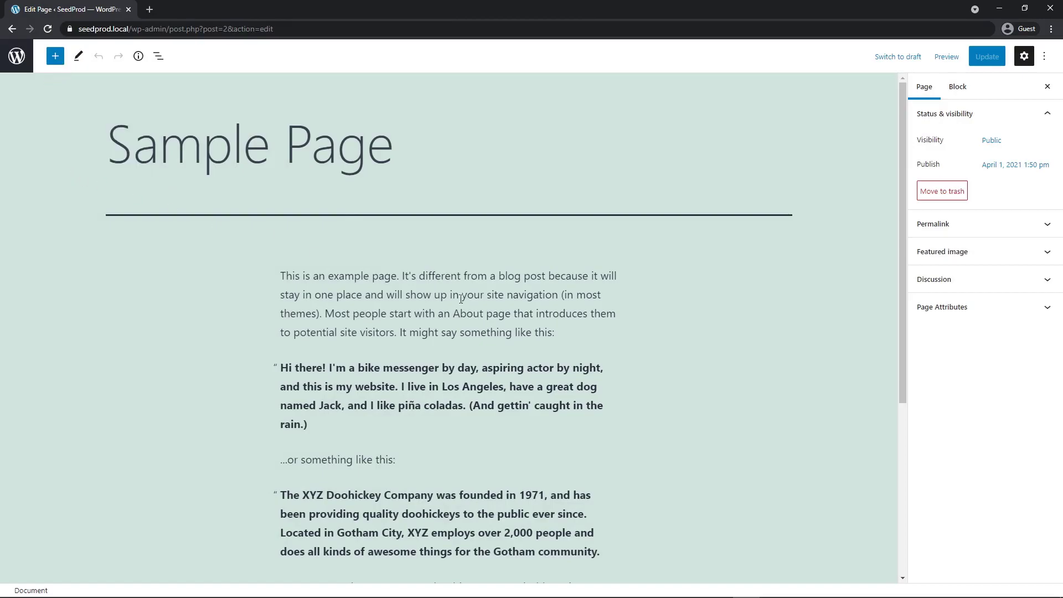
scroll(438, 327, down, 5)
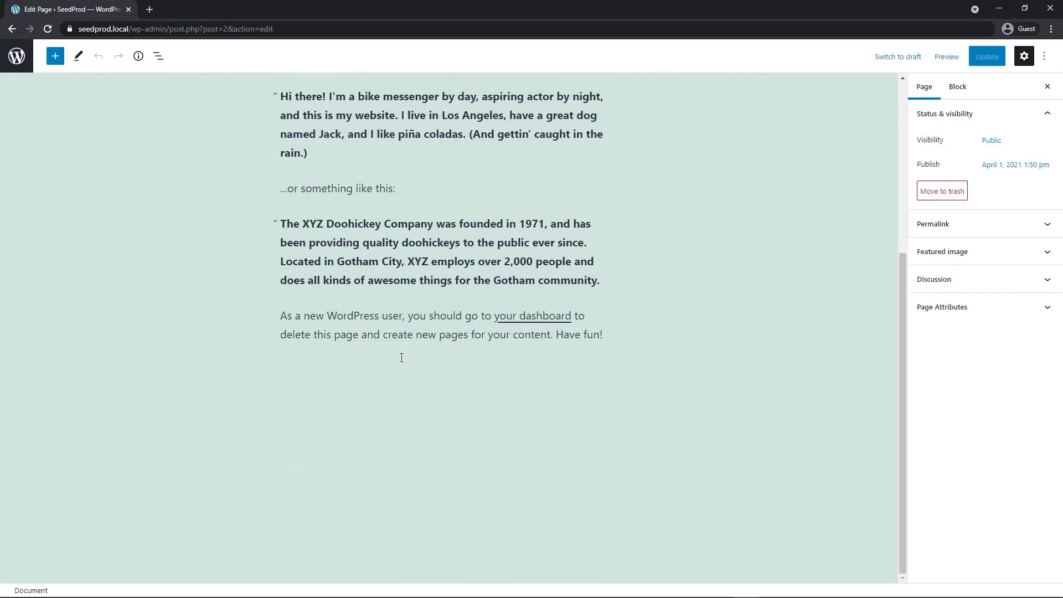
click(361, 369)
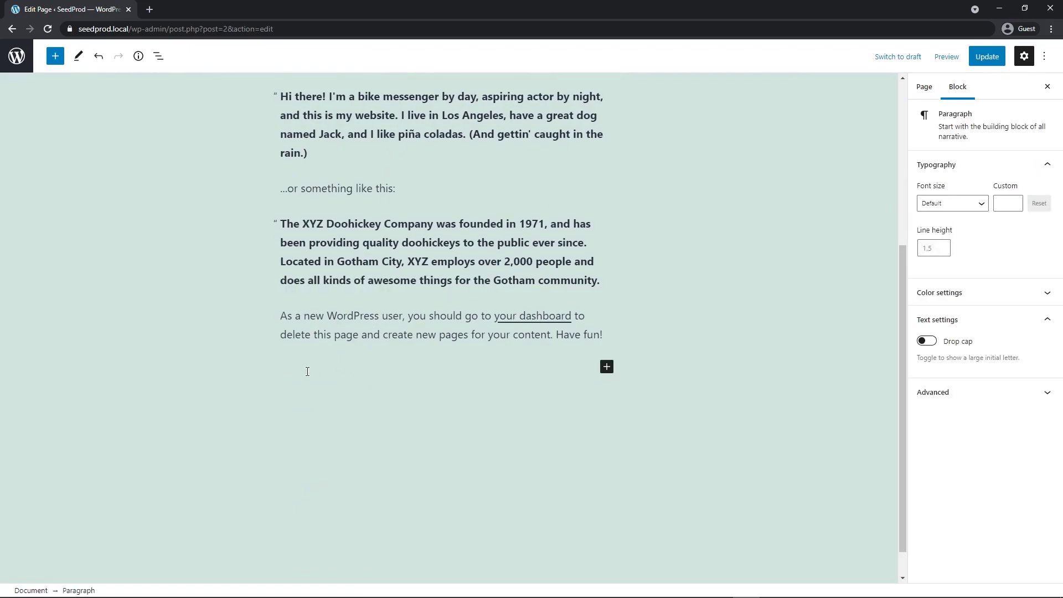
text(/)
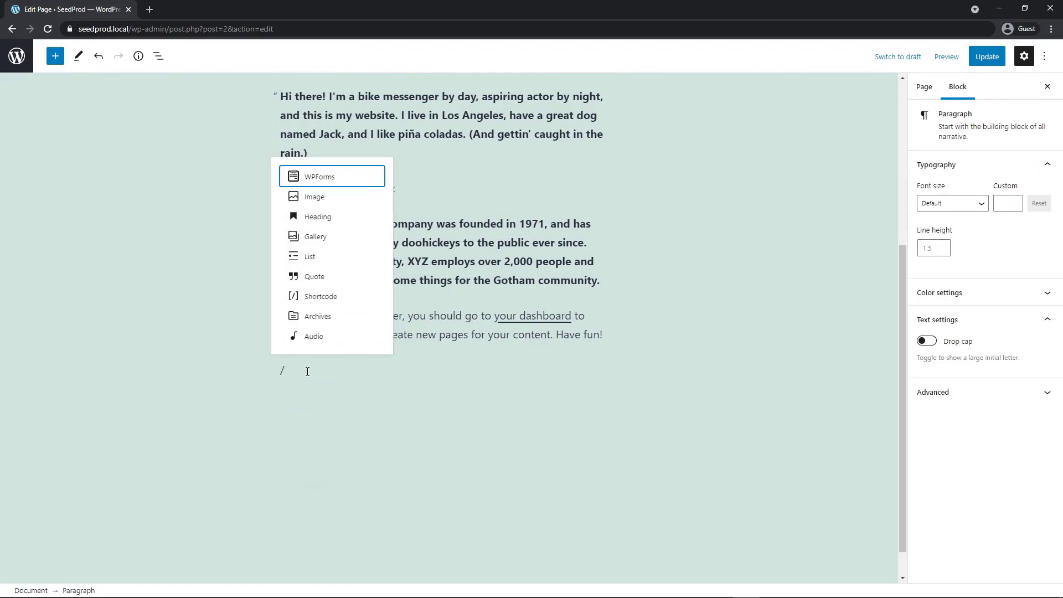
text(wpforms)
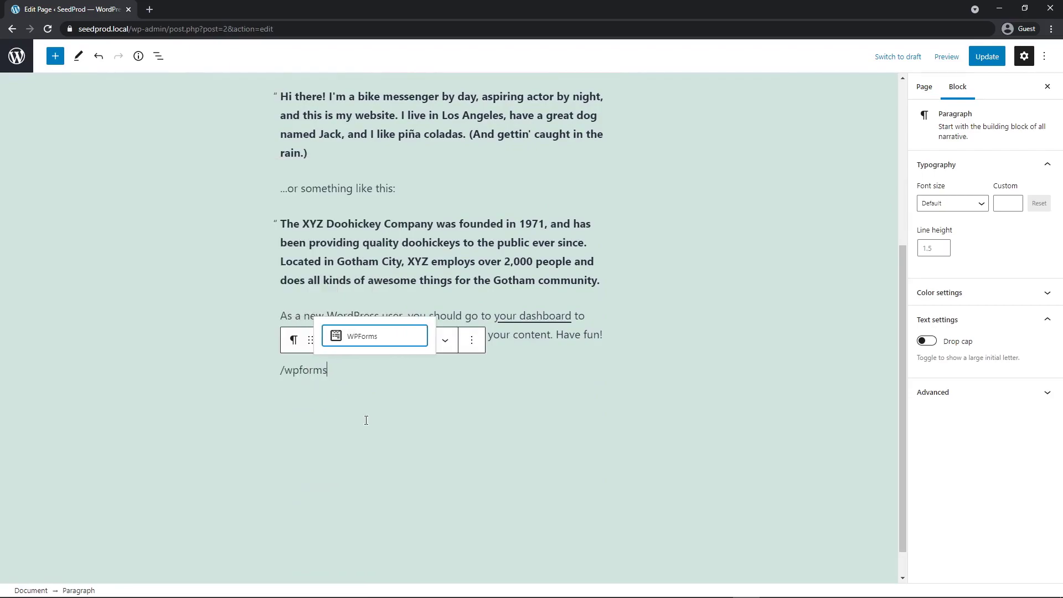
click(357, 335)
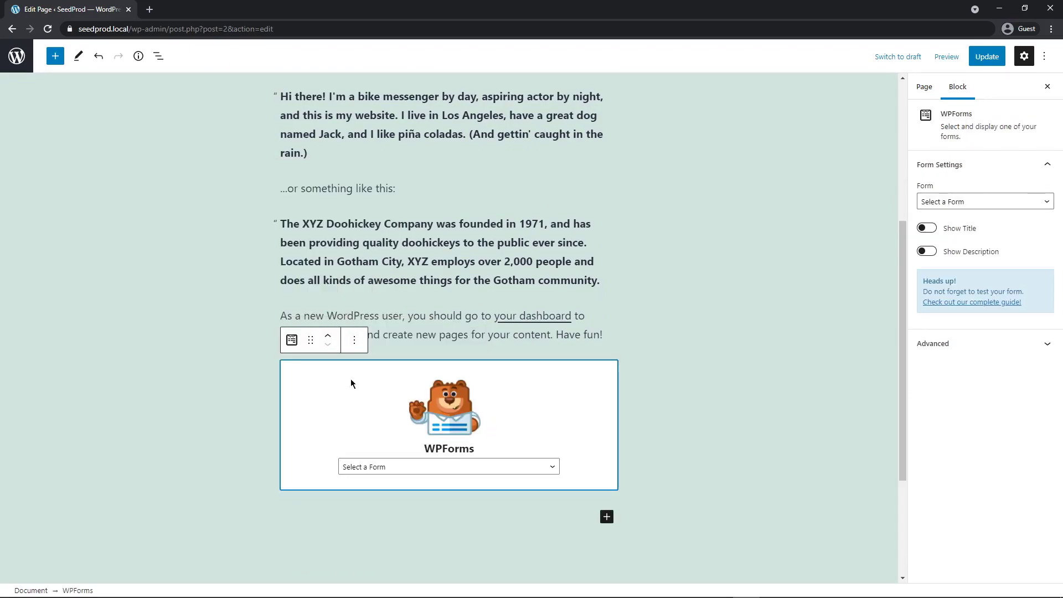
Step: Choose the Survey form in the WPForms block and update the page
scroll(496, 438, down, 2)
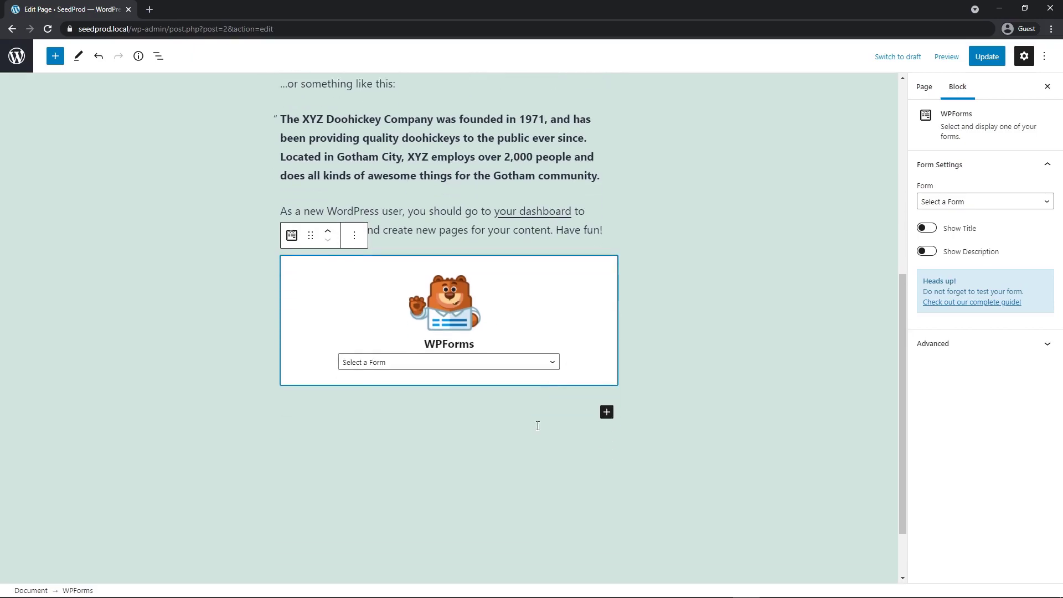
click(376, 360)
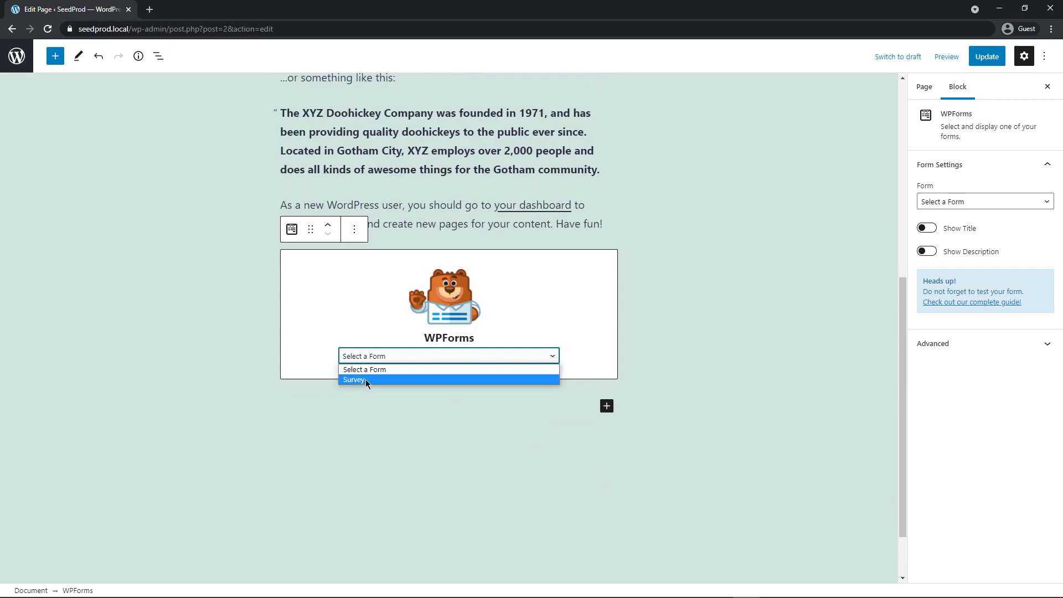
click(365, 380)
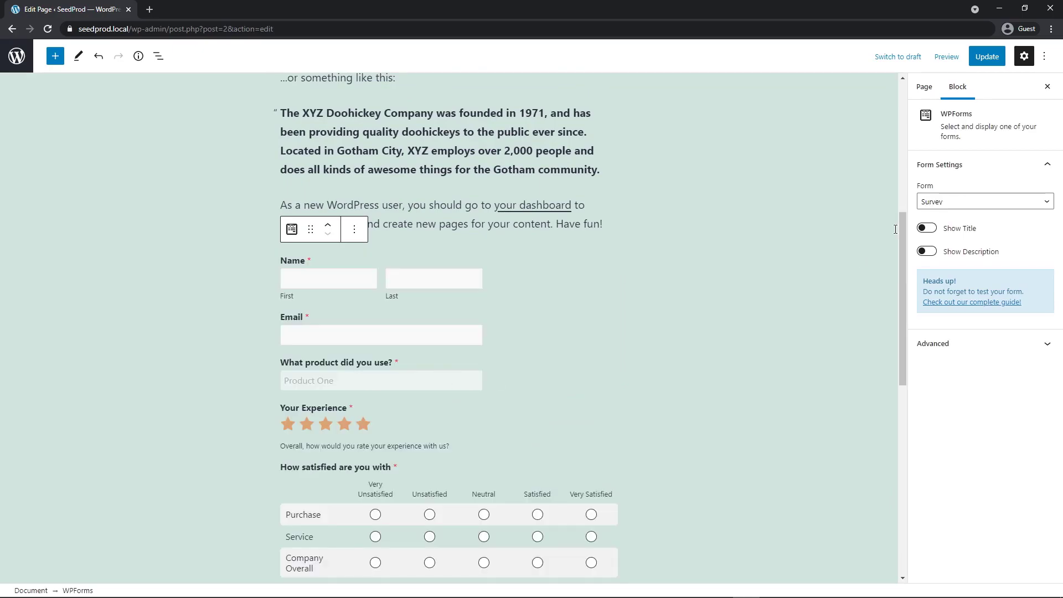
drag(902, 228, 903, 150)
click(986, 56)
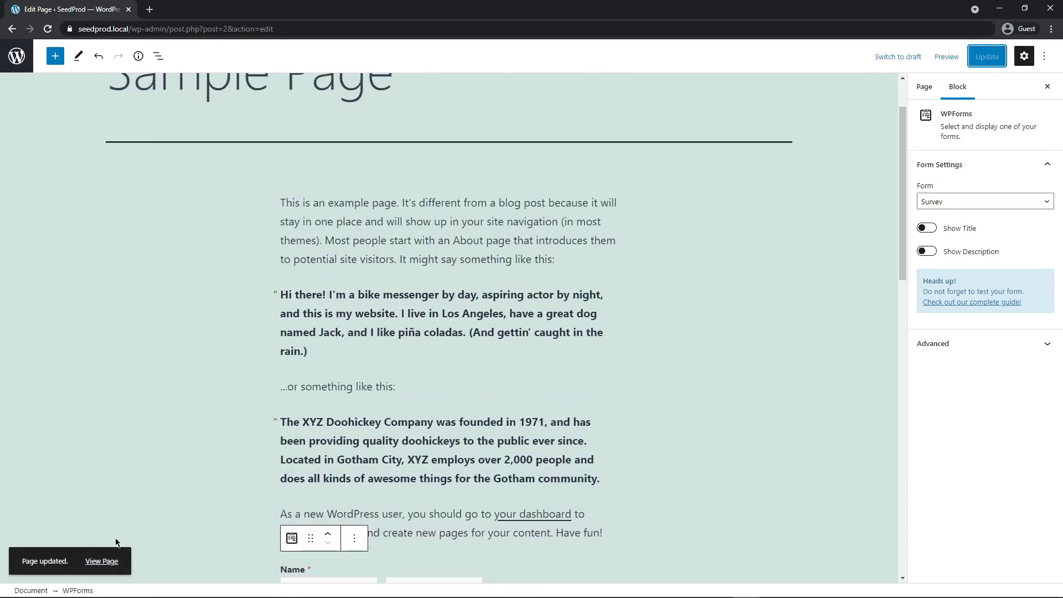
Step: Open the live Sample Page and submit the empty survey to check its required fields
click(101, 563)
drag(1055, 105, 1056, 171)
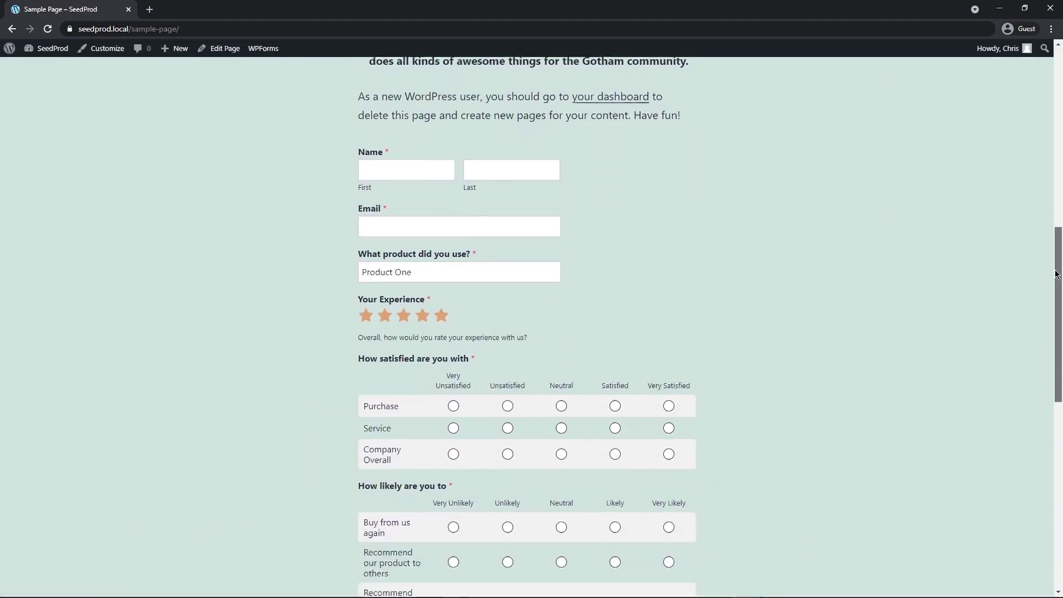
mouse_move(1055, 276)
mouse_down()
mouse_move(1057, 351)
mouse_move(1058, 257)
mouse_move(1060, 275)
mouse_up()
scroll(617, 294, down, 5)
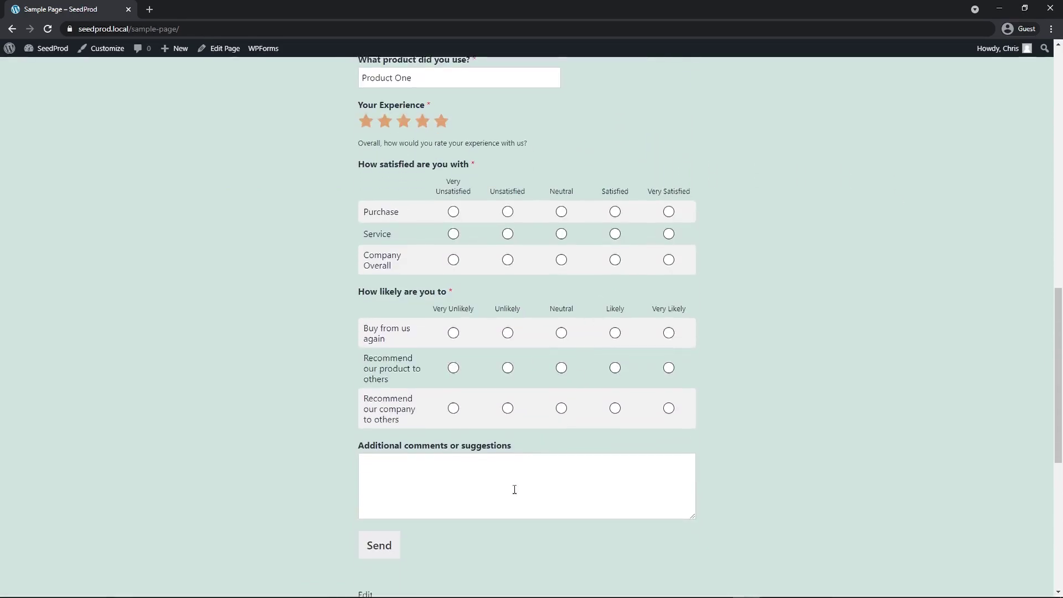
click(384, 457)
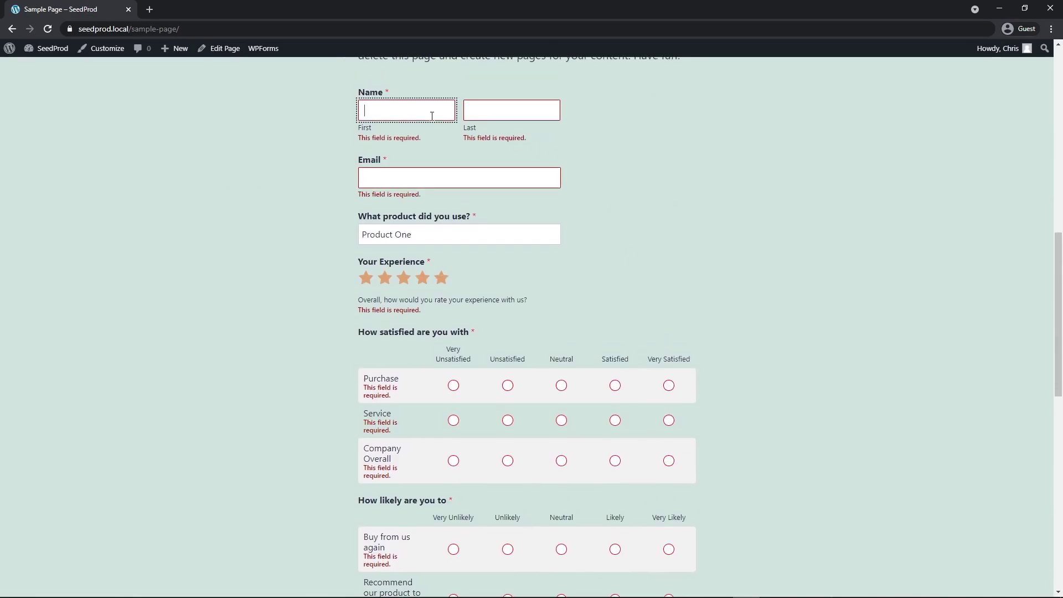
scroll(611, 226, down, 4)
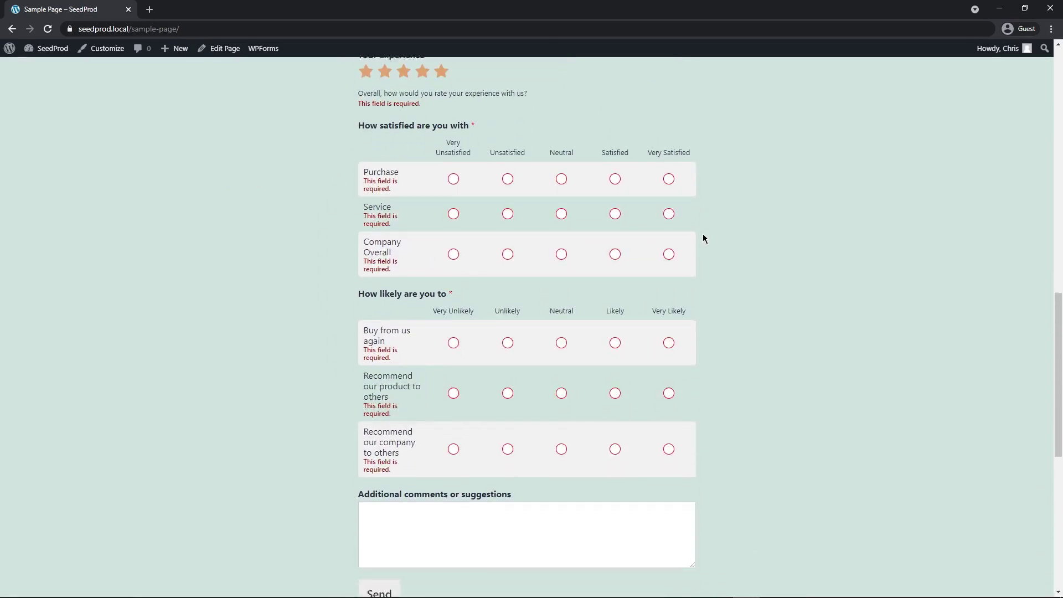
scroll(709, 254, up, 6)
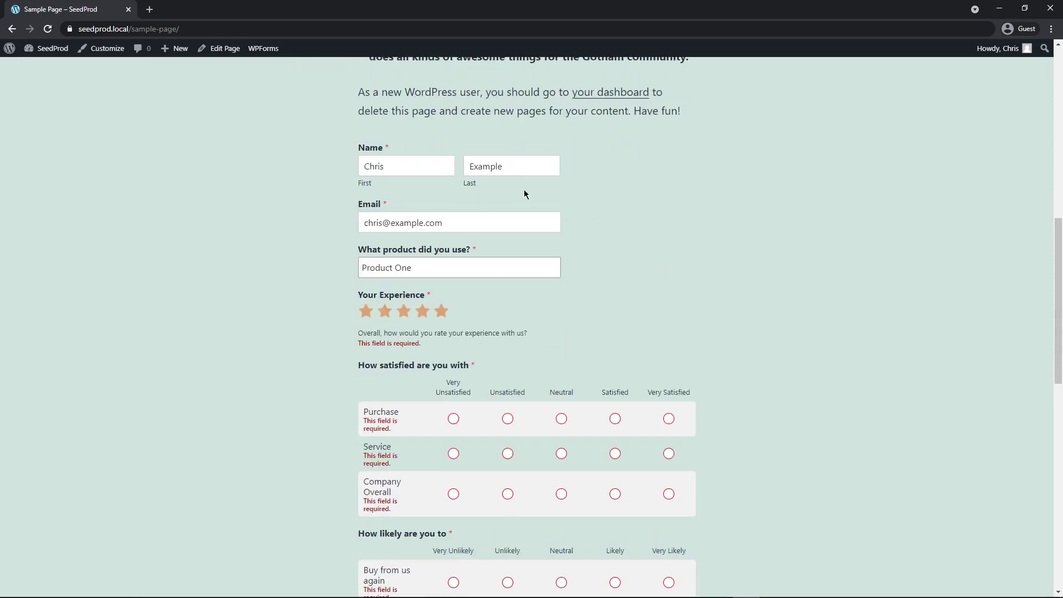
scroll(524, 194, down, 2)
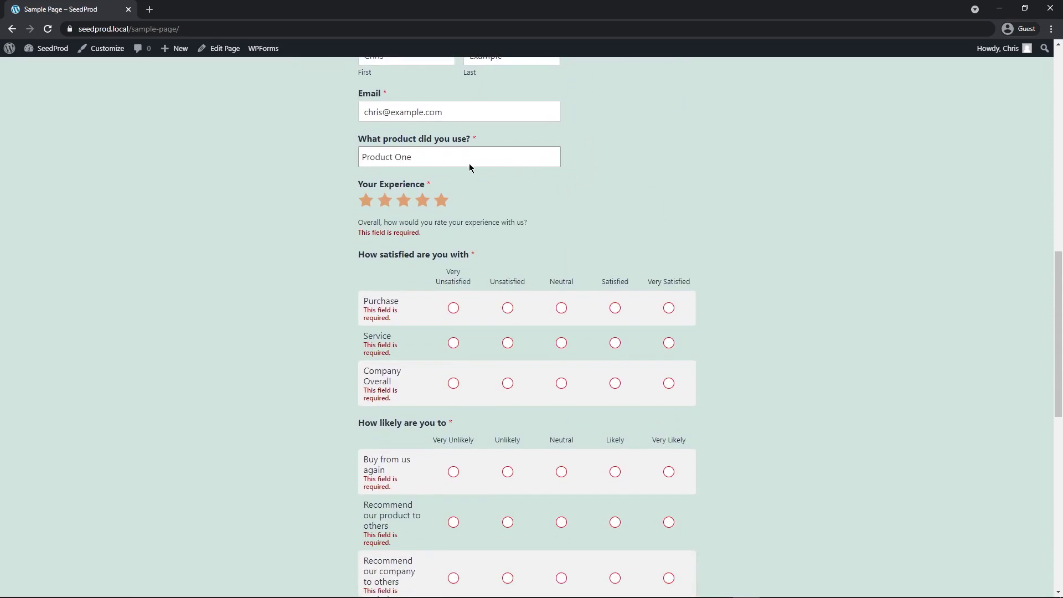
Step: Pick Product Two as the product used and rate the experience five stars
click(465, 166)
click(451, 185)
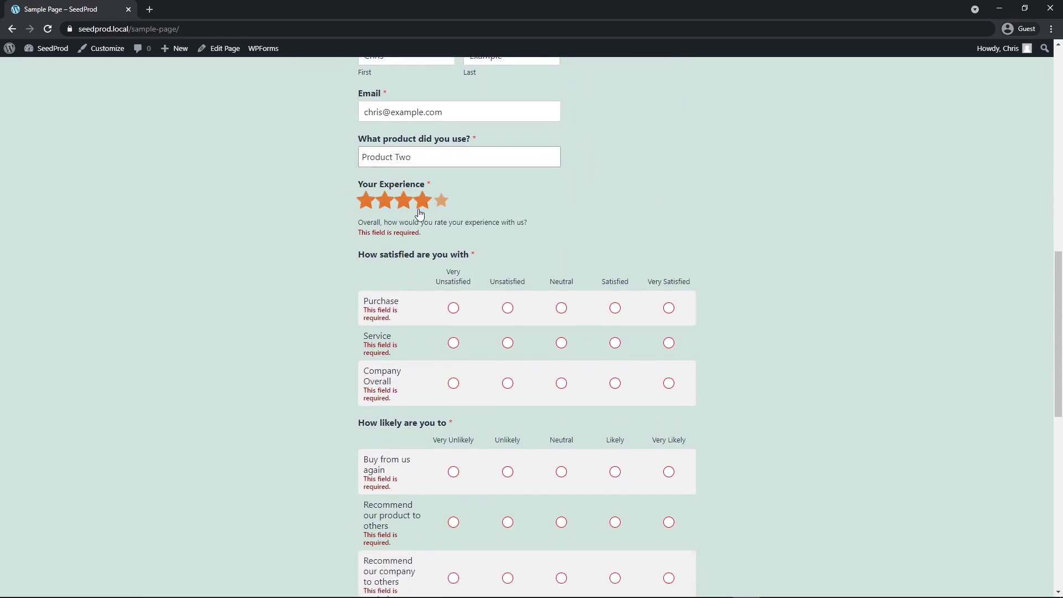
click(366, 205)
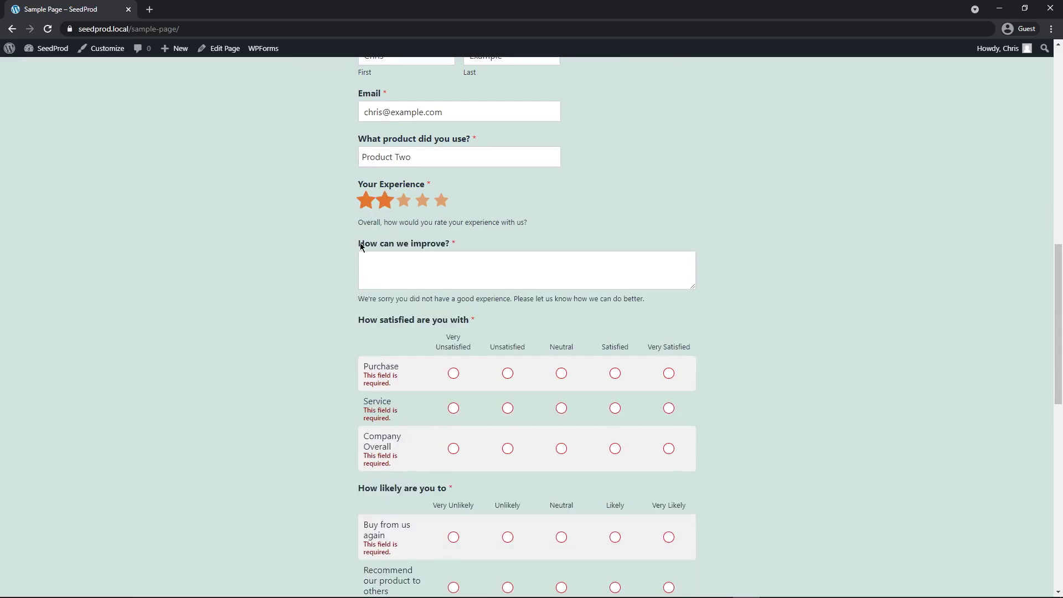
drag(357, 298, 507, 299)
click(420, 257)
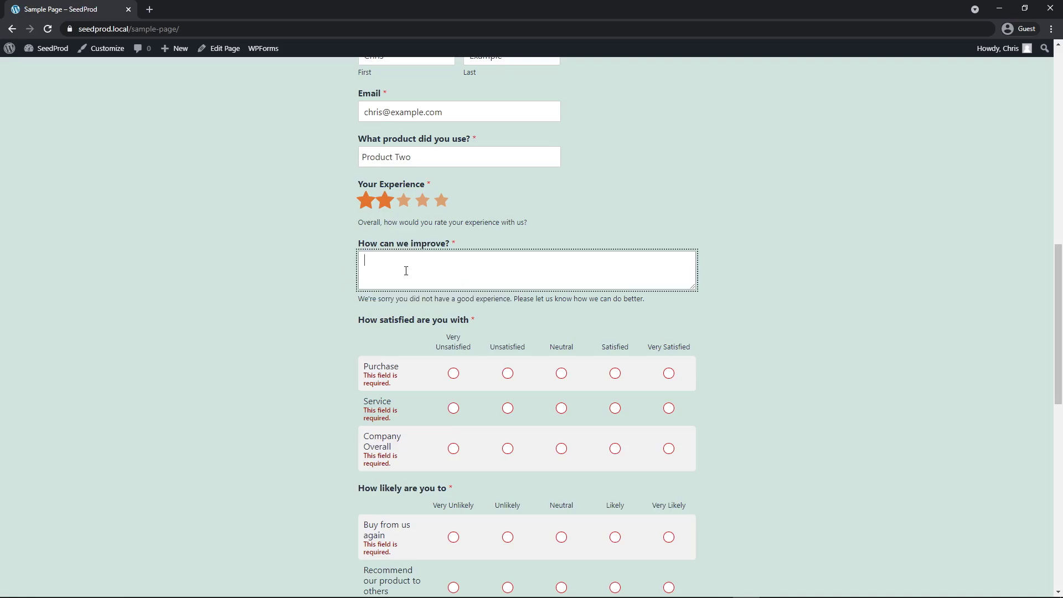
click(404, 200)
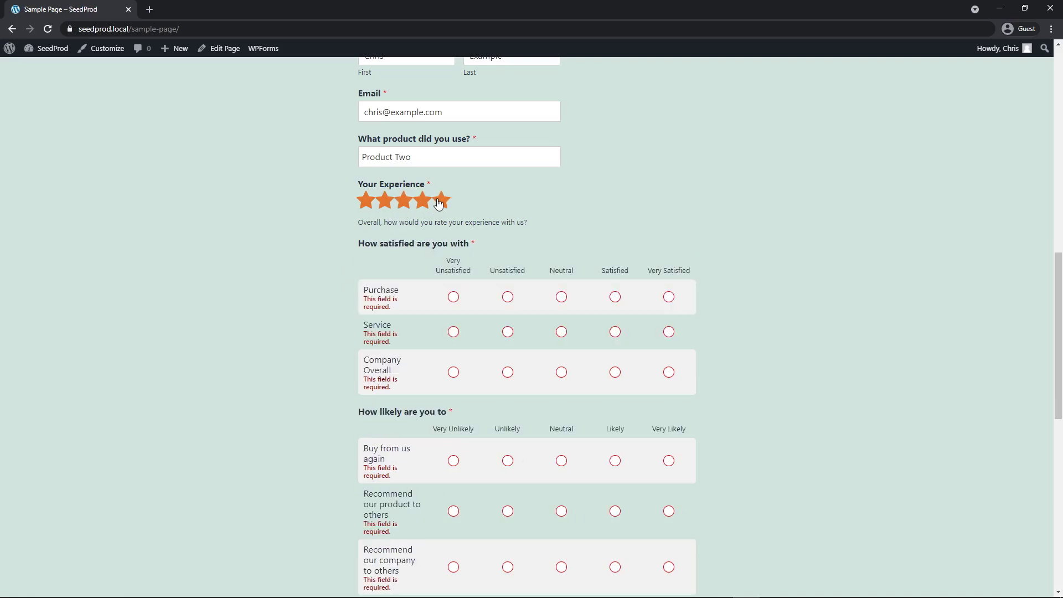
Step: Set a three-star rating; mark Purchase Very Satisfied, Service Satisfied, Company Overall Very Satisfied
click(441, 200)
click(403, 200)
scroll(745, 213, down, 2)
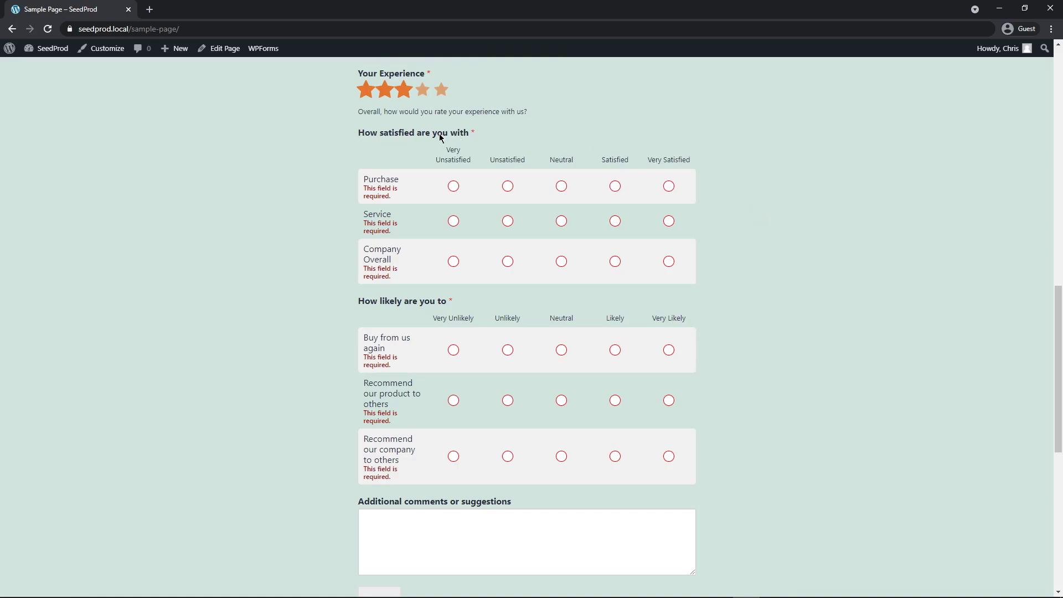
click(669, 186)
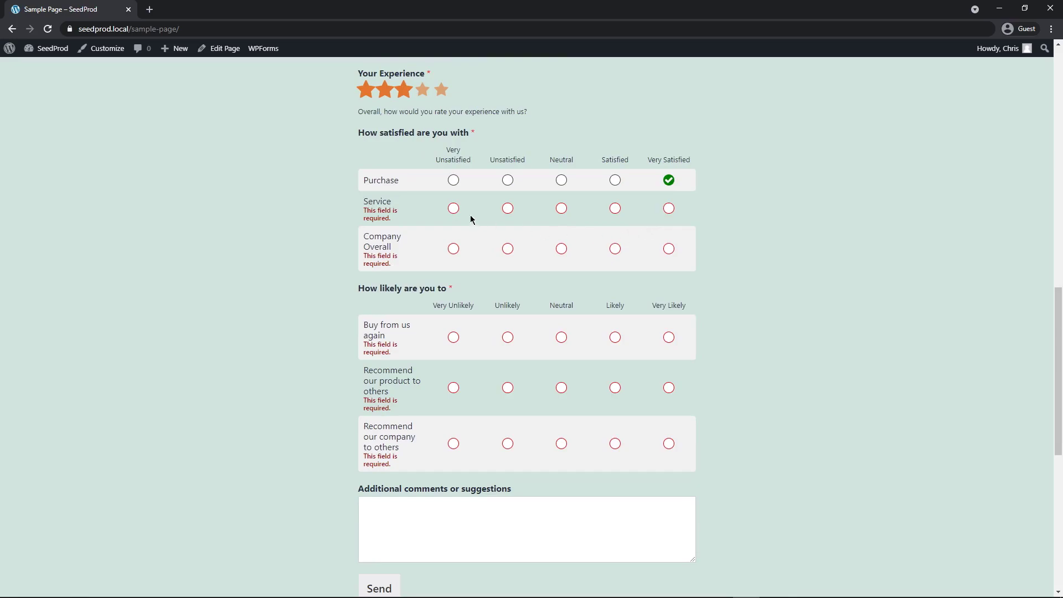
click(615, 208)
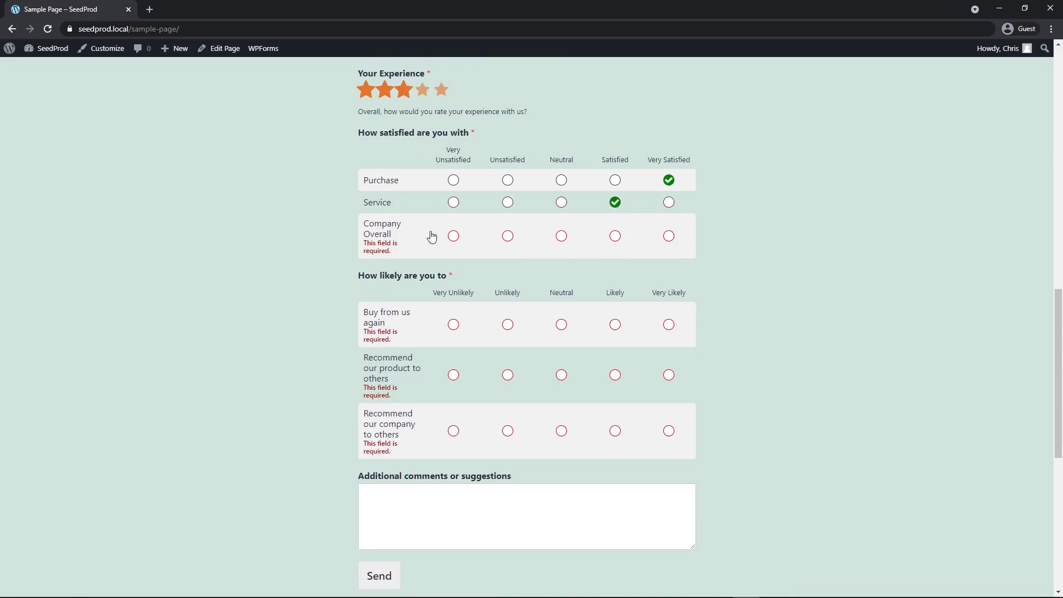
click(664, 239)
Step: Enter 'It works!' as the additional comment, submit the survey and check the confirmation
scroll(526, 214, down, 2)
click(422, 278)
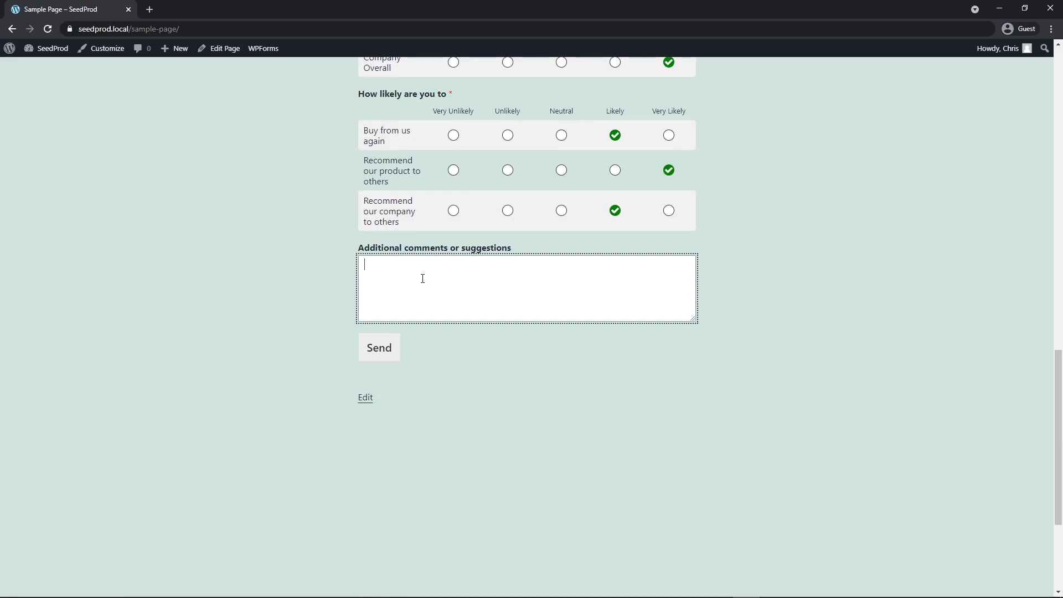
text(It works!)
click(382, 349)
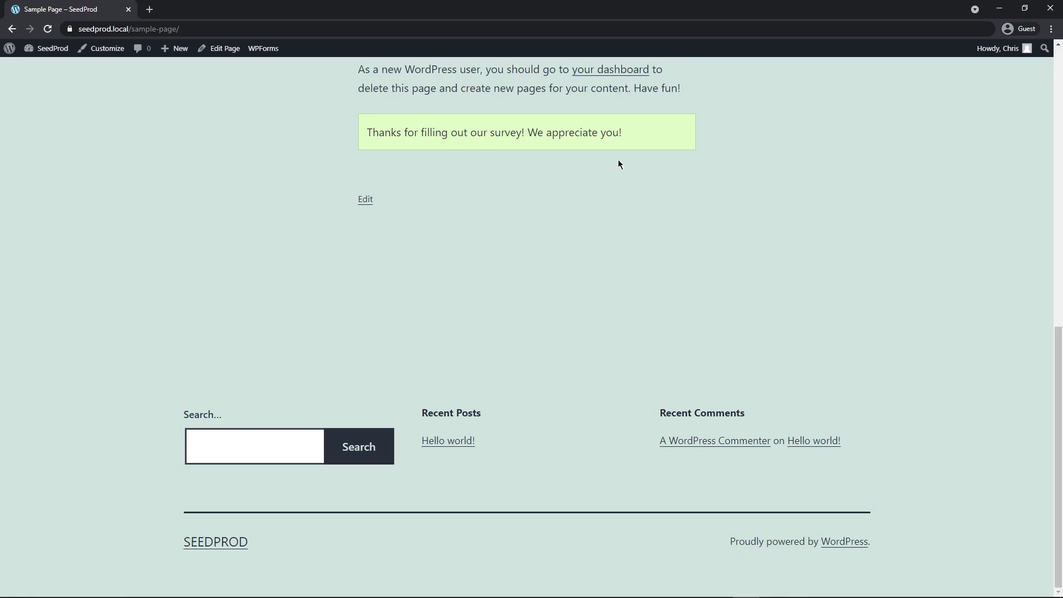
drag(369, 131, 626, 130)
click(613, 191)
scroll(609, 194, up, 4)
scroll(605, 200, down, 1)
scroll(602, 207, up, 2)
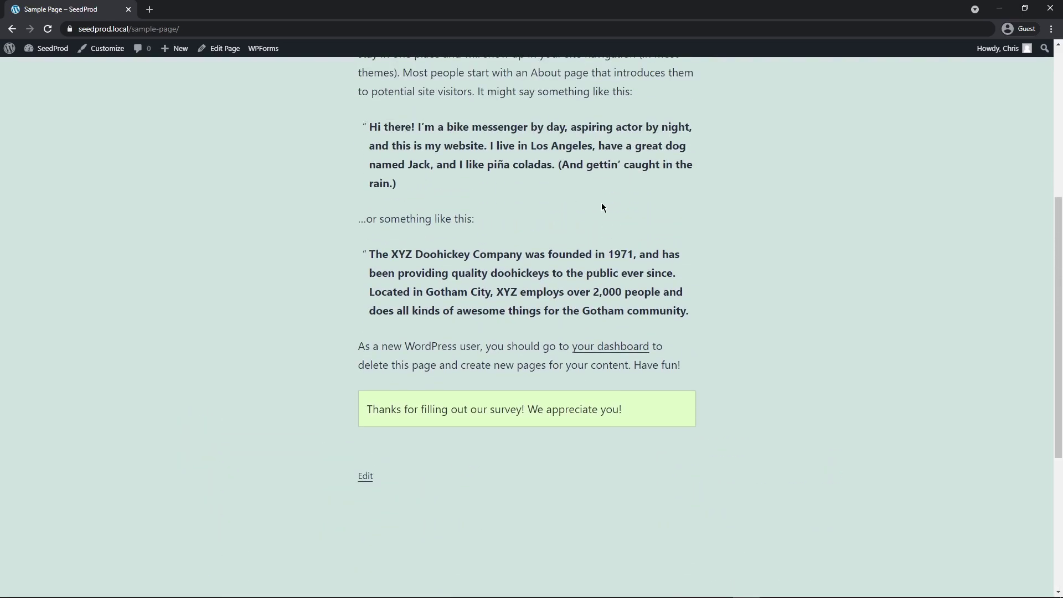
Step: Go from the Dashboard to WPForms > Entries and open the Survey form's entries
mouse_move(50, 48)
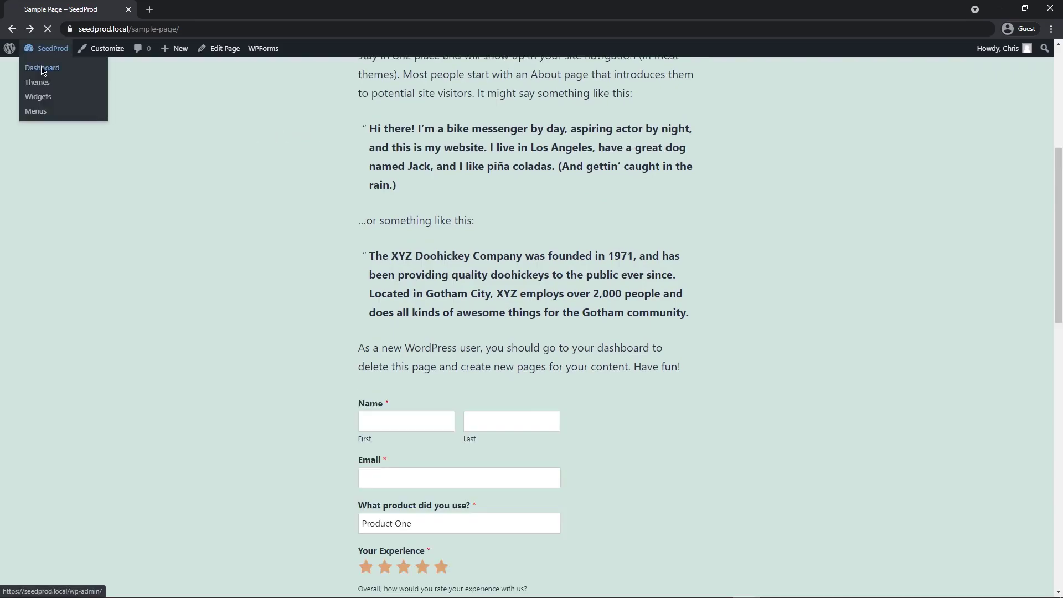
click(43, 71)
mouse_move(33, 212)
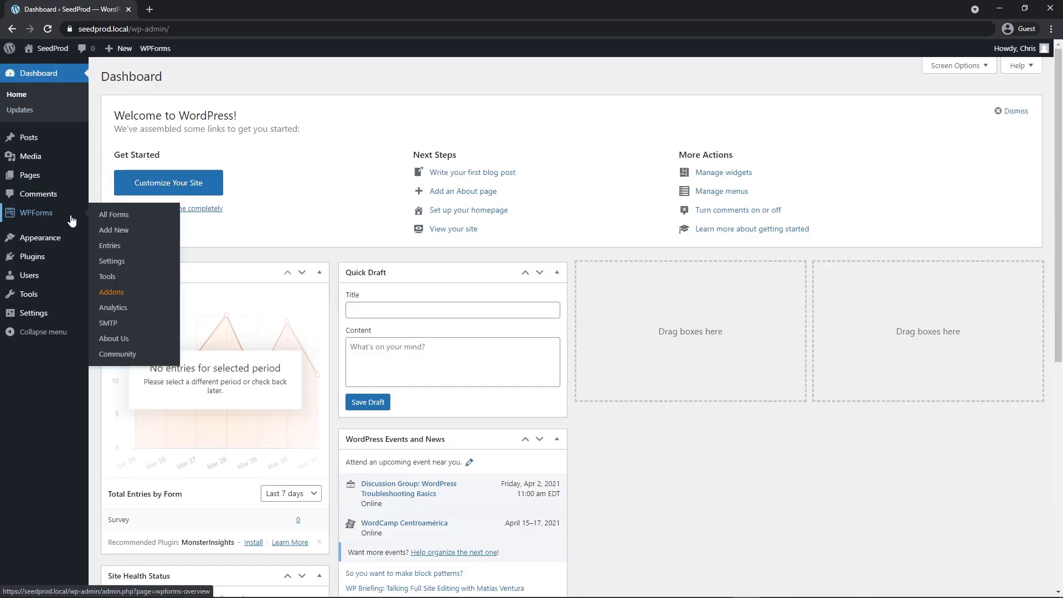
click(110, 246)
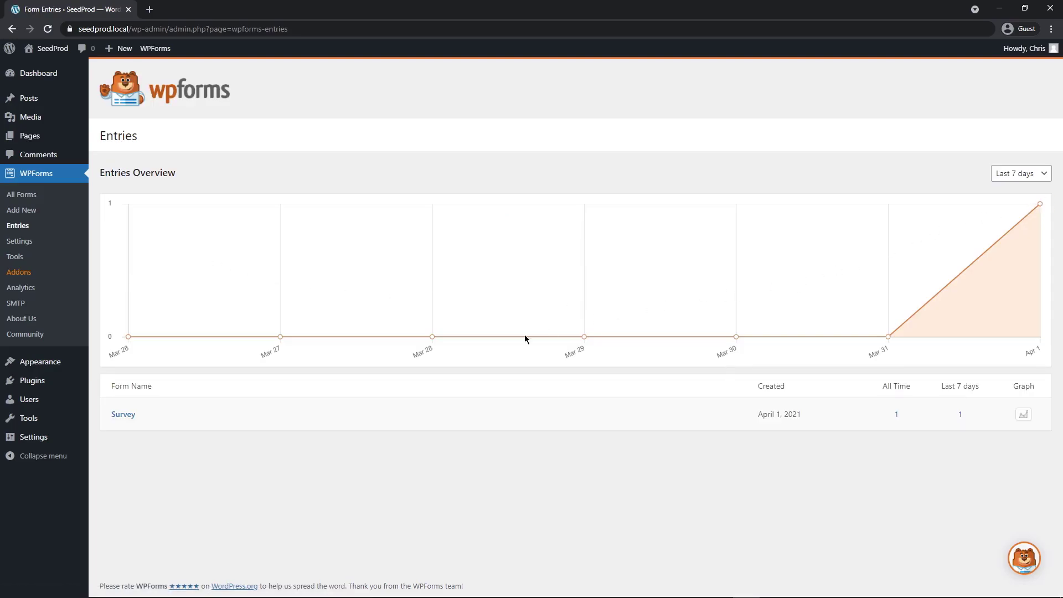
click(123, 415)
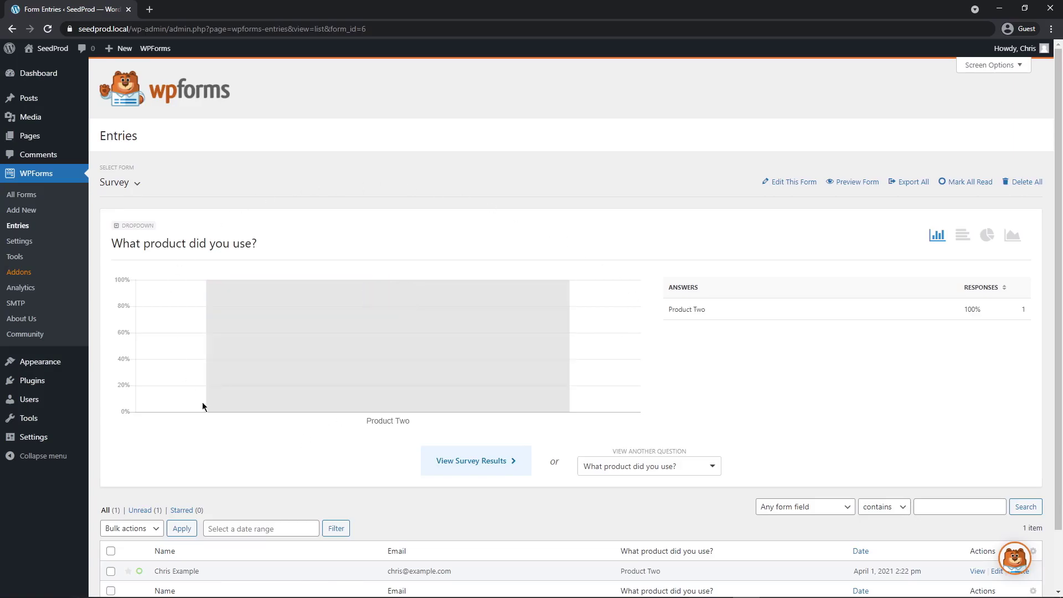
Step: Show the product responses as a pie chart and browse the other questions list without changing it
scroll(657, 332, down, 1)
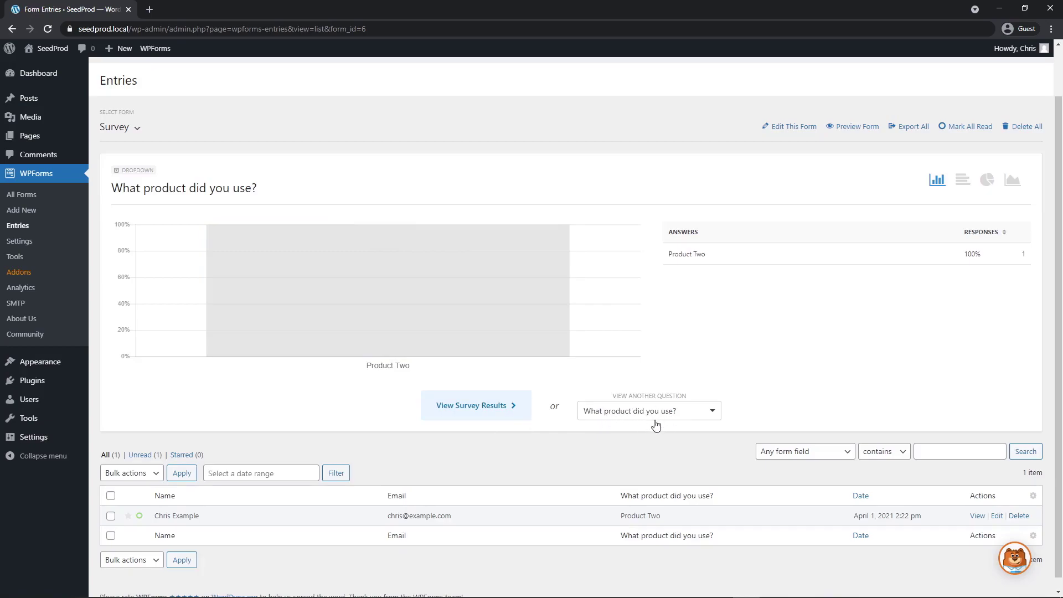
click(962, 180)
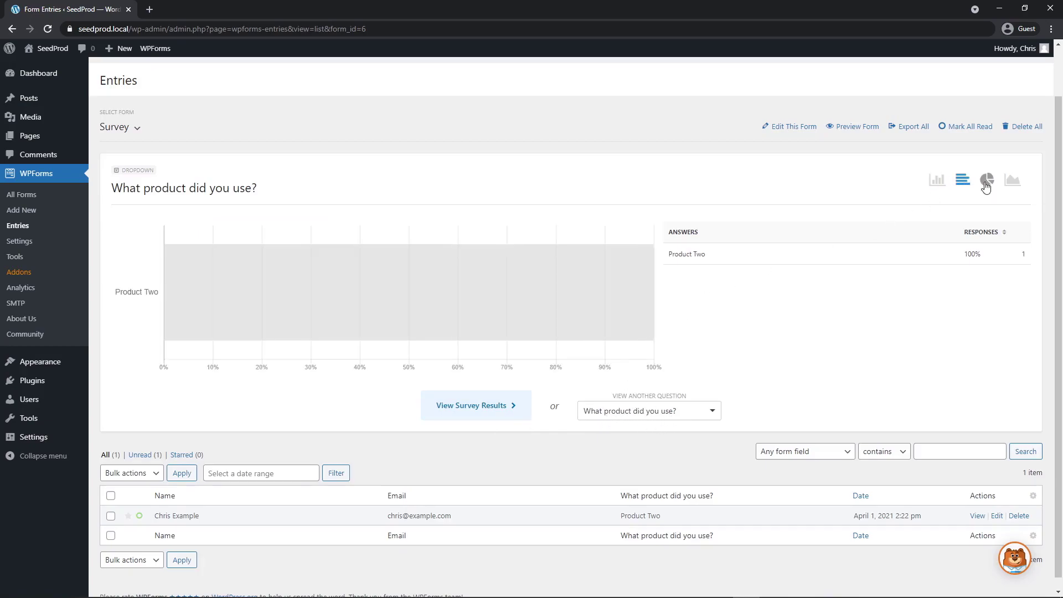
click(987, 182)
click(1012, 180)
click(986, 180)
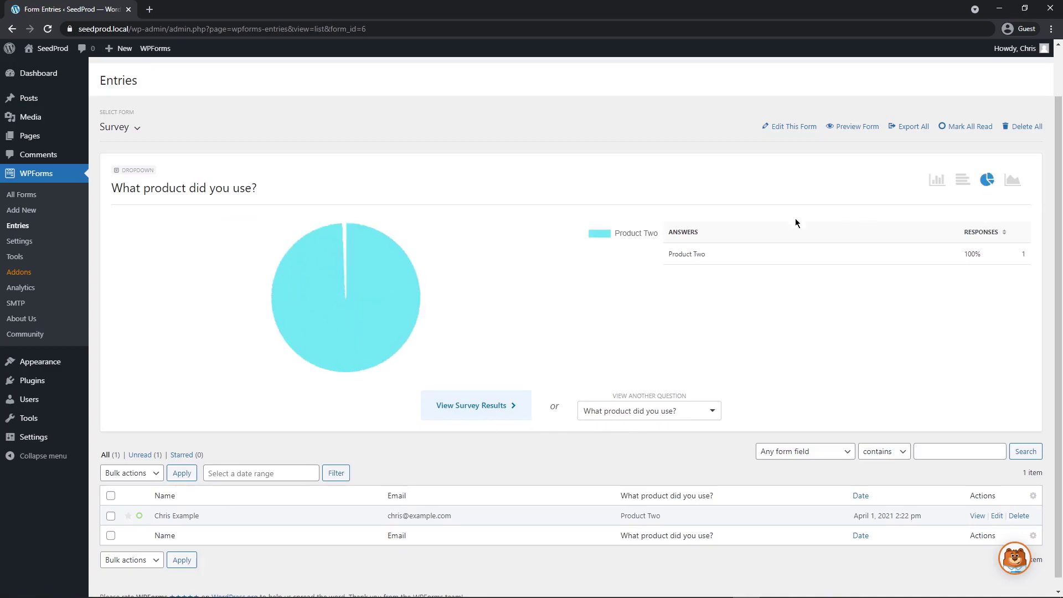
click(714, 413)
scroll(702, 441, down, 1)
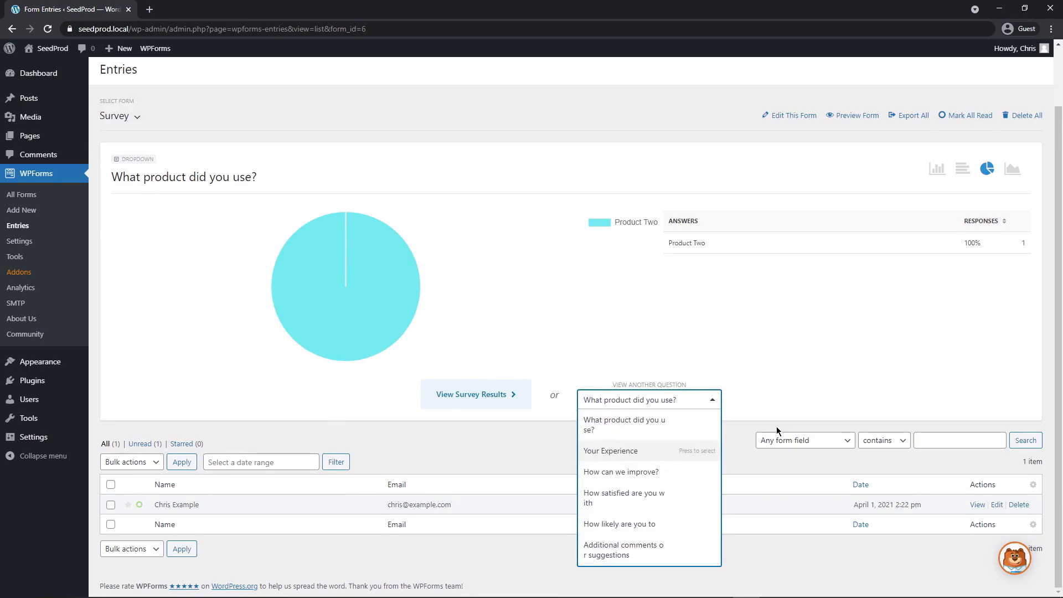
click(785, 350)
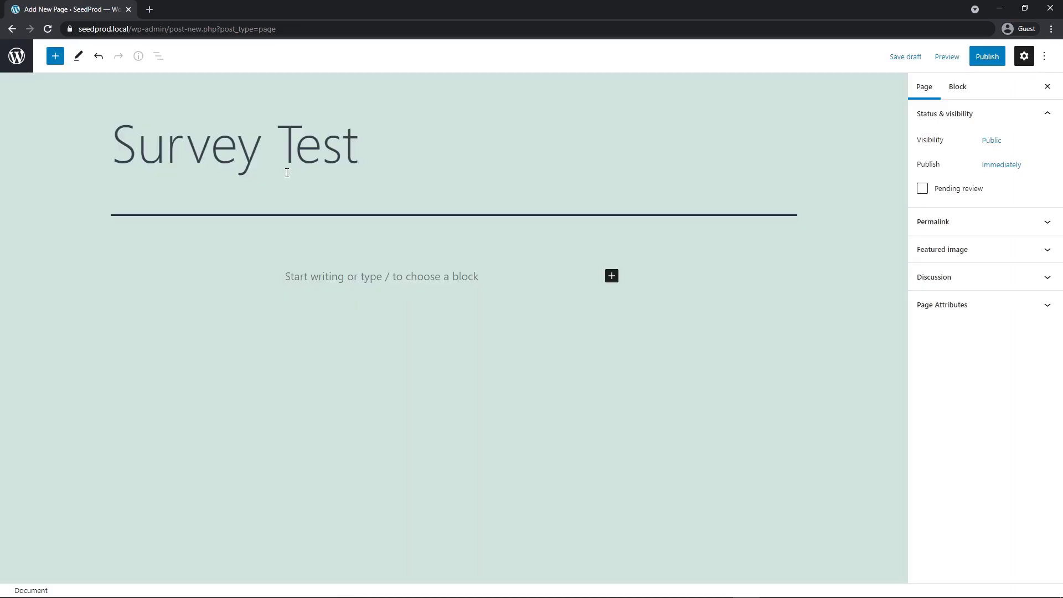
Step: Write 'Please fill out the survey below.' as the Survey Test page's intro line
click(461, 278)
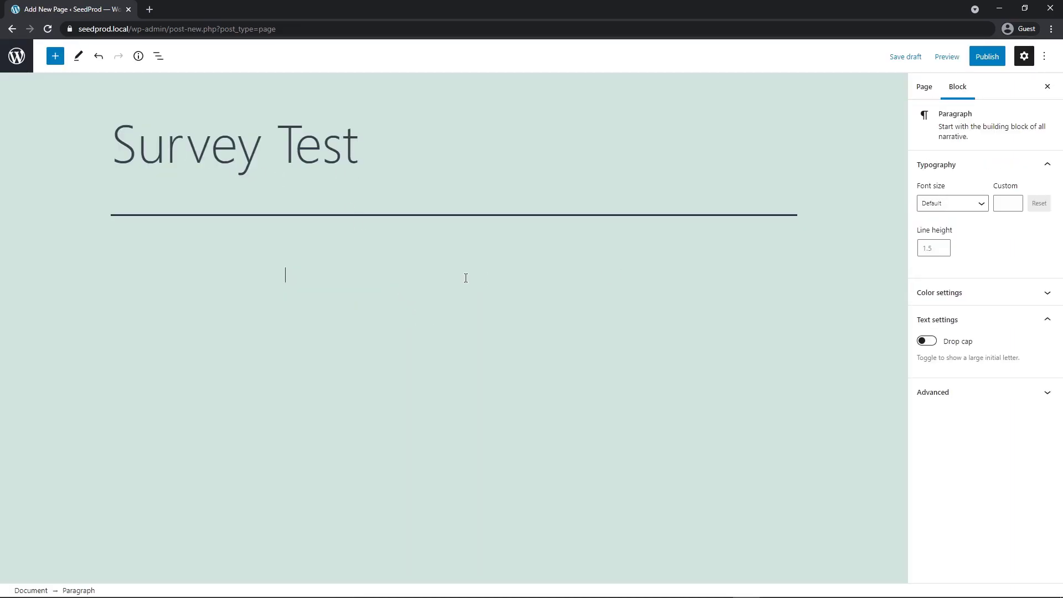
text(Please fill out the survey below.)
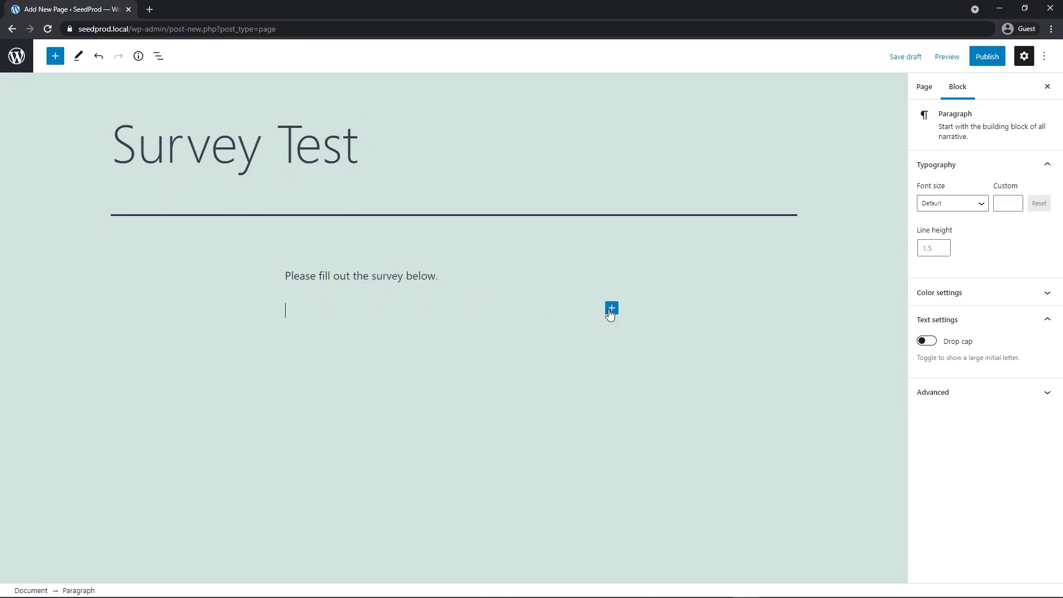
click(612, 308)
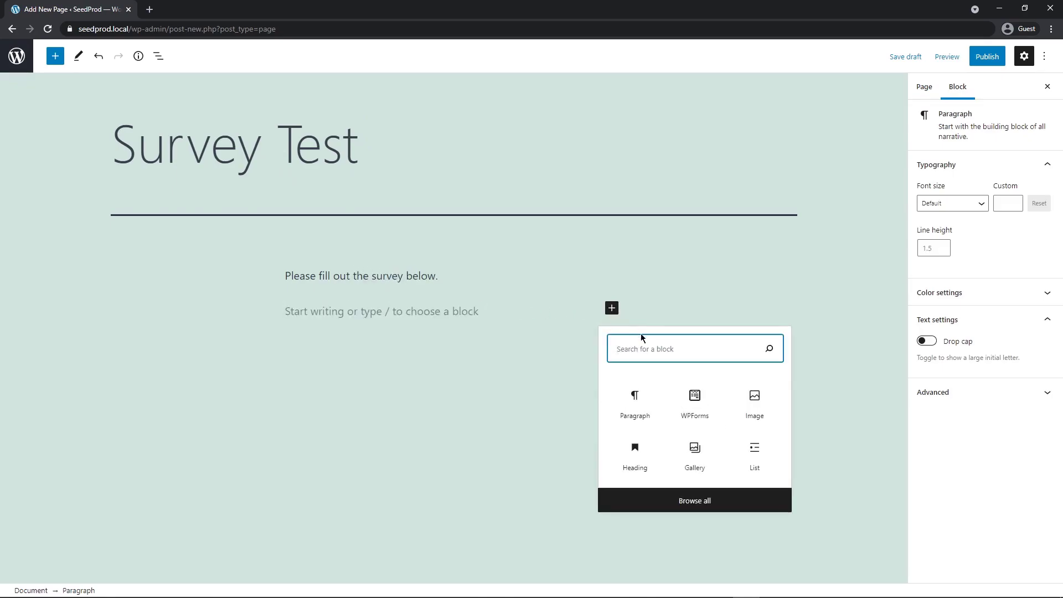
text(wpforms)
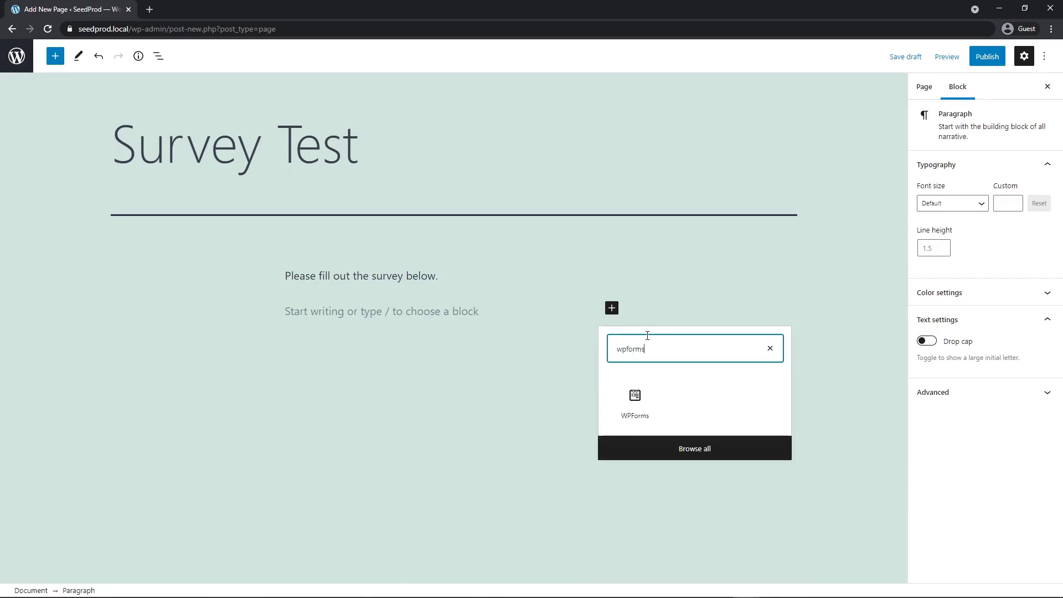
click(421, 313)
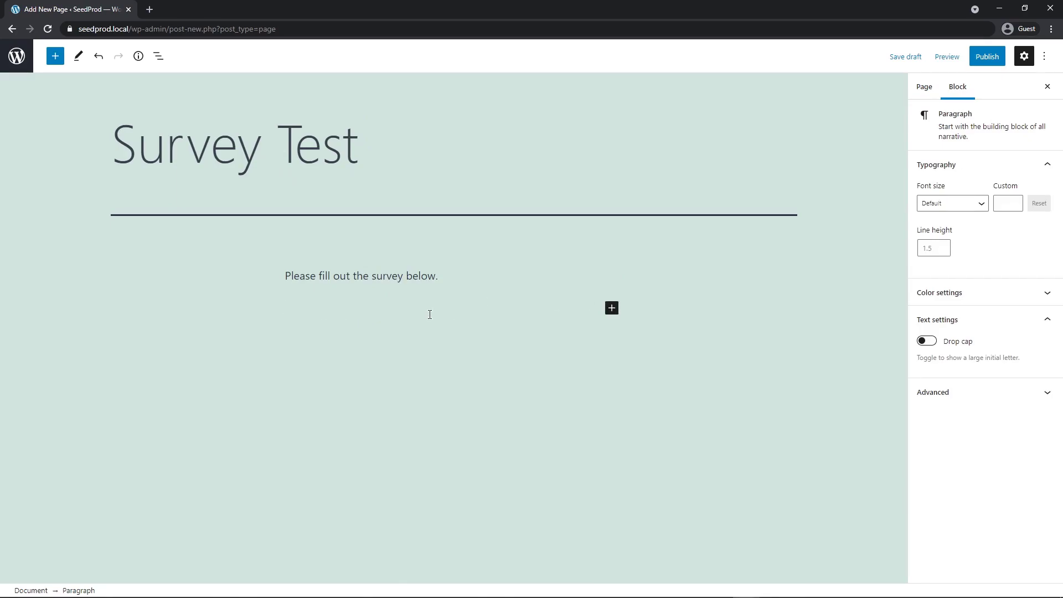
text(/wpforms)
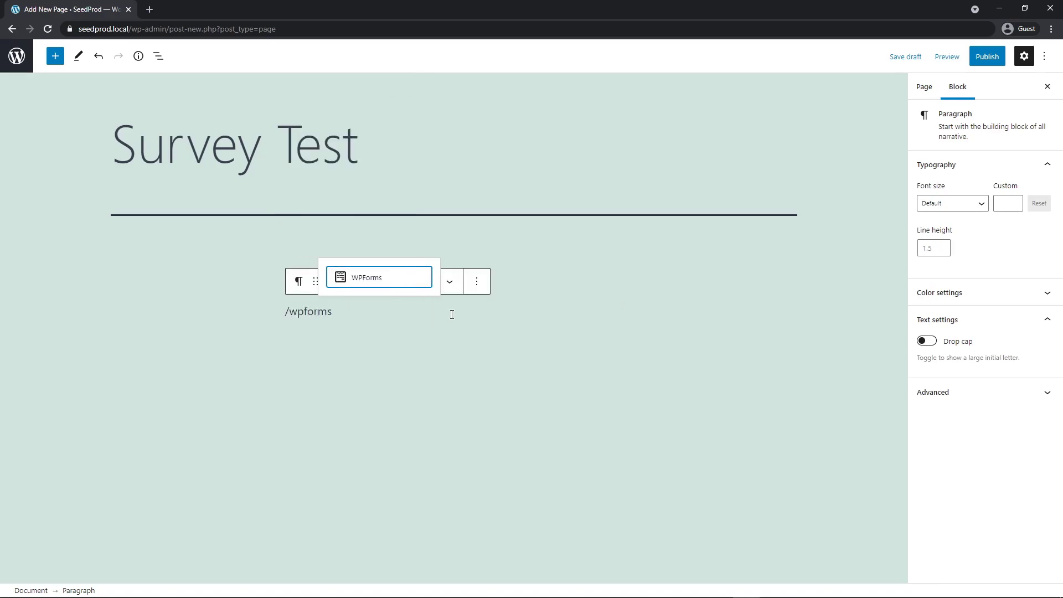
key(Return)
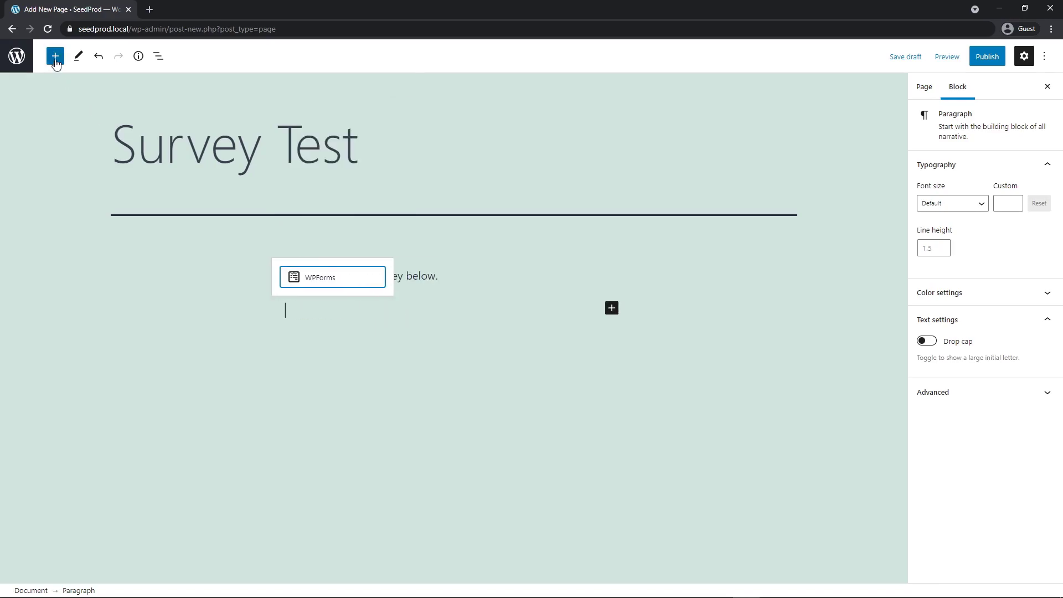
Step: Insert a WPForms block from the block library and embed the Survey form
click(55, 57)
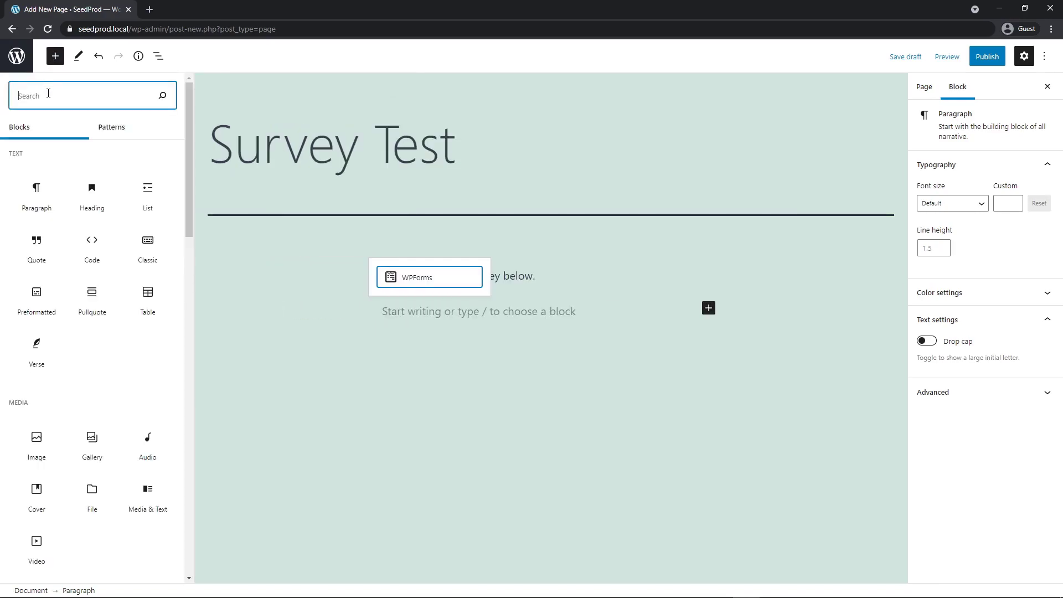
text(w)
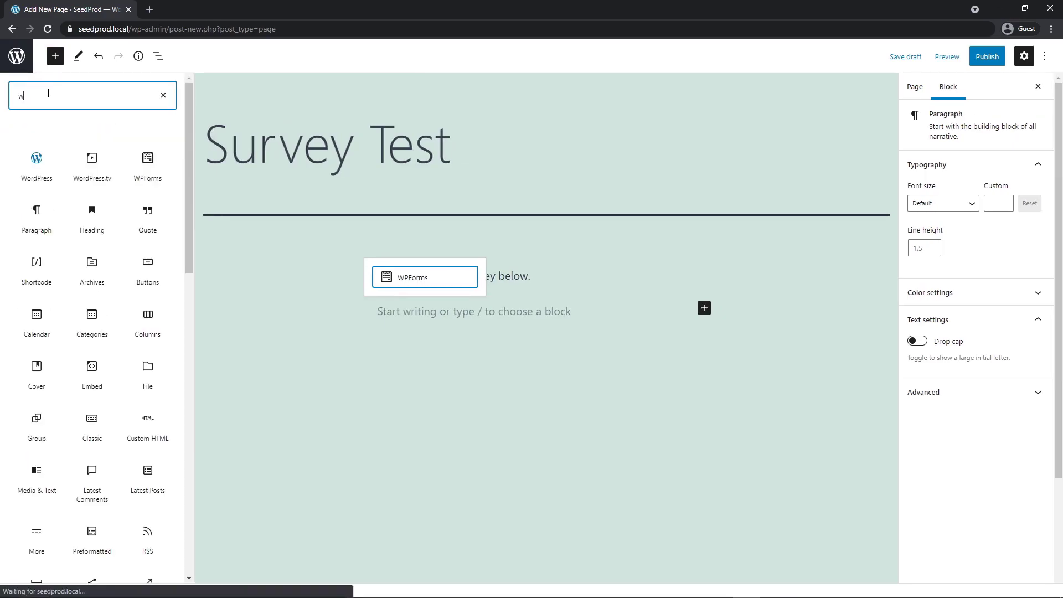
text(pf)
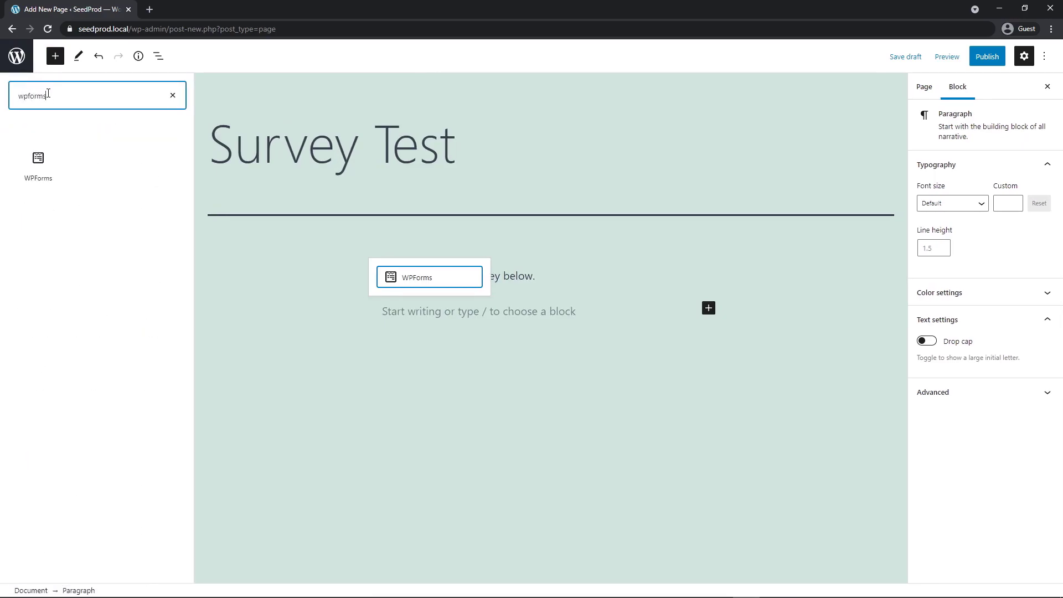
text(orms)
click(40, 163)
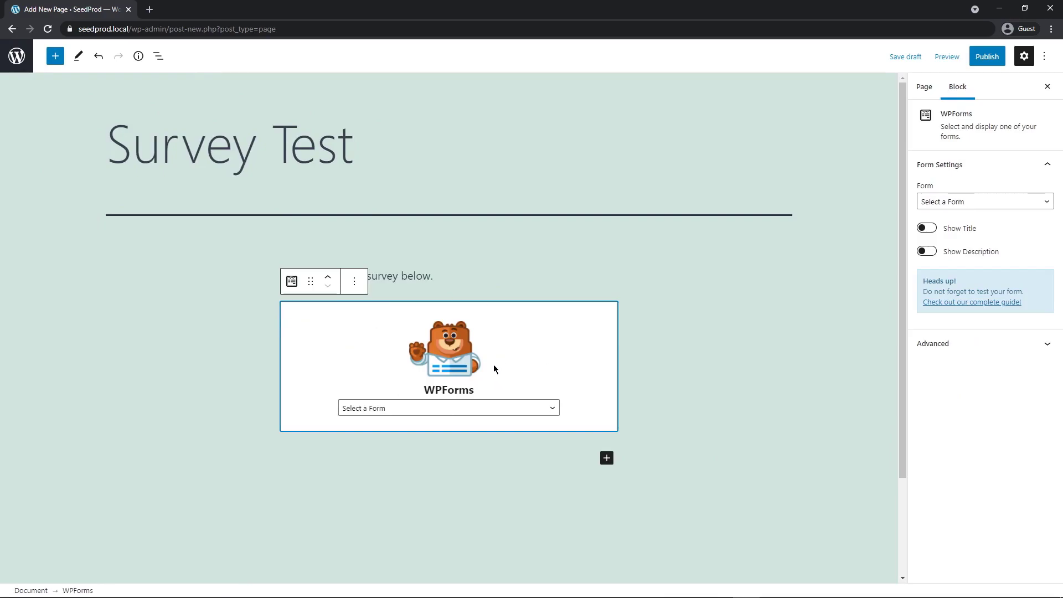
click(525, 409)
click(404, 433)
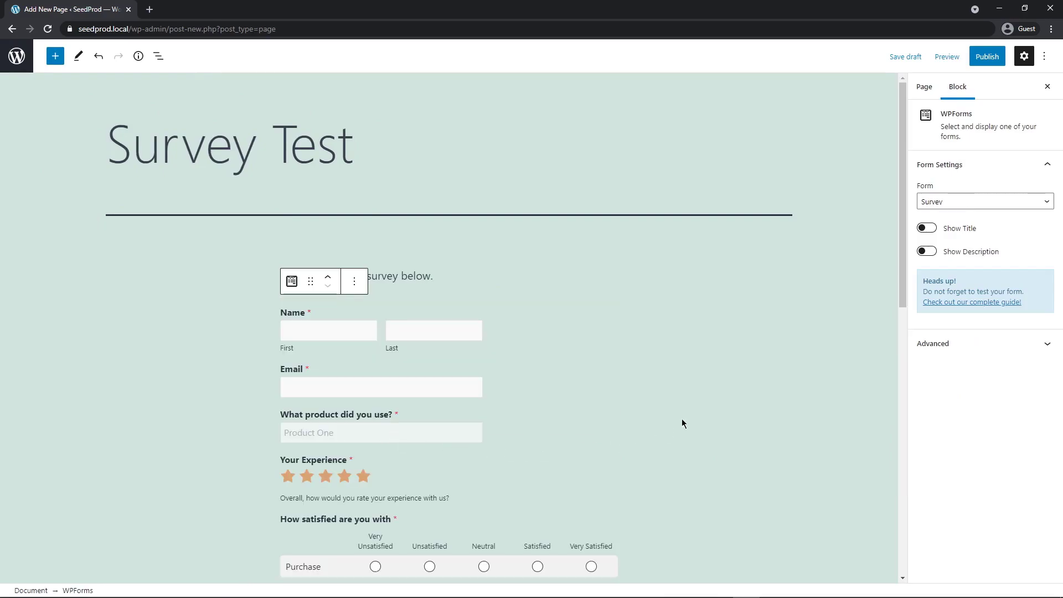
Step: Publish the Survey Test page
click(987, 56)
click(950, 56)
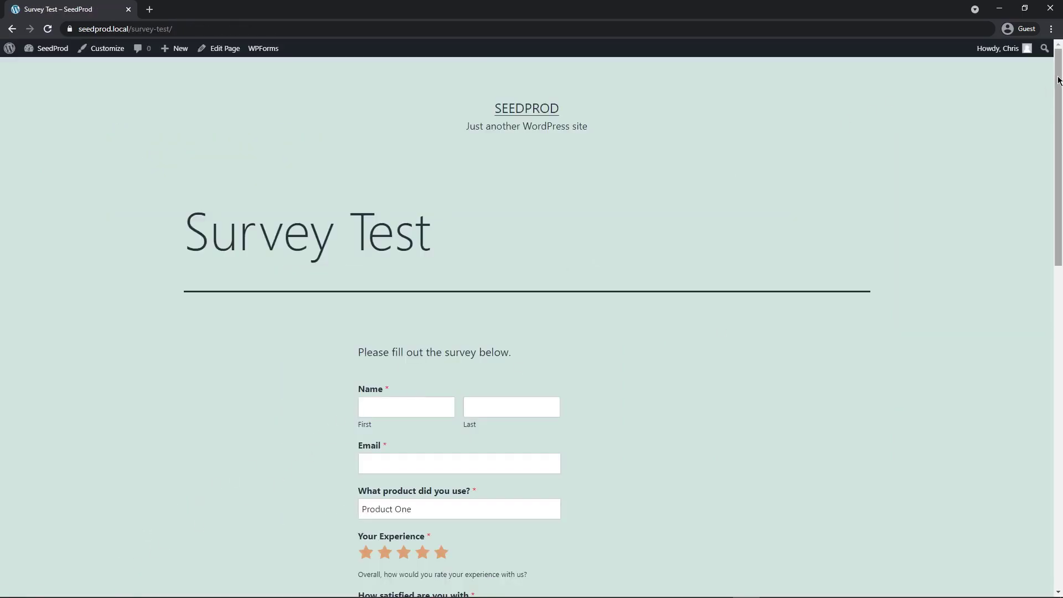
drag(1058, 79, 1058, 133)
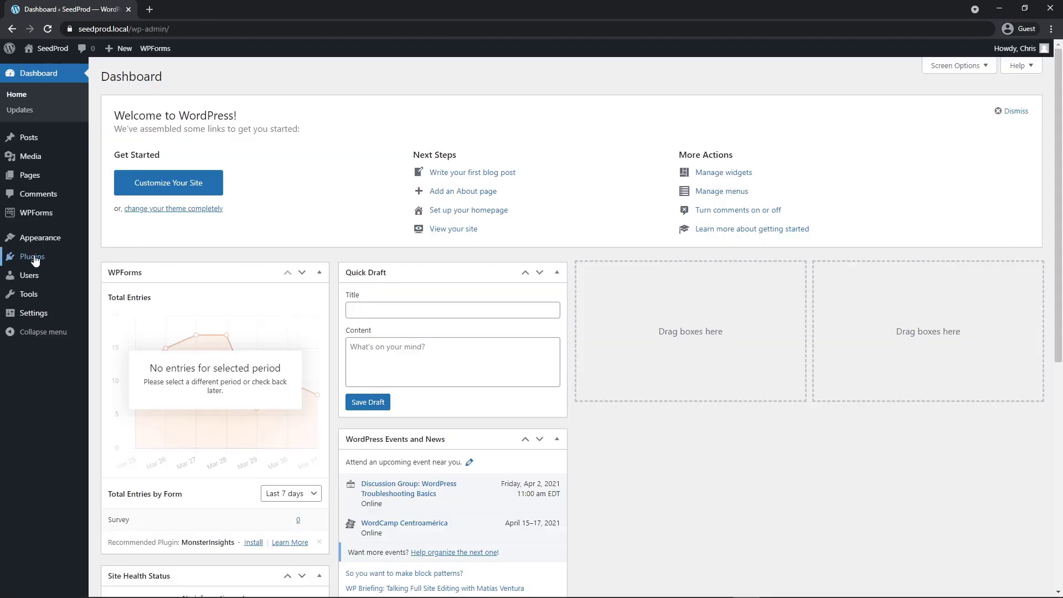
Step: Go to Plugins > Add New and start searching the plugin directory for SeedProd
mouse_move(29, 258)
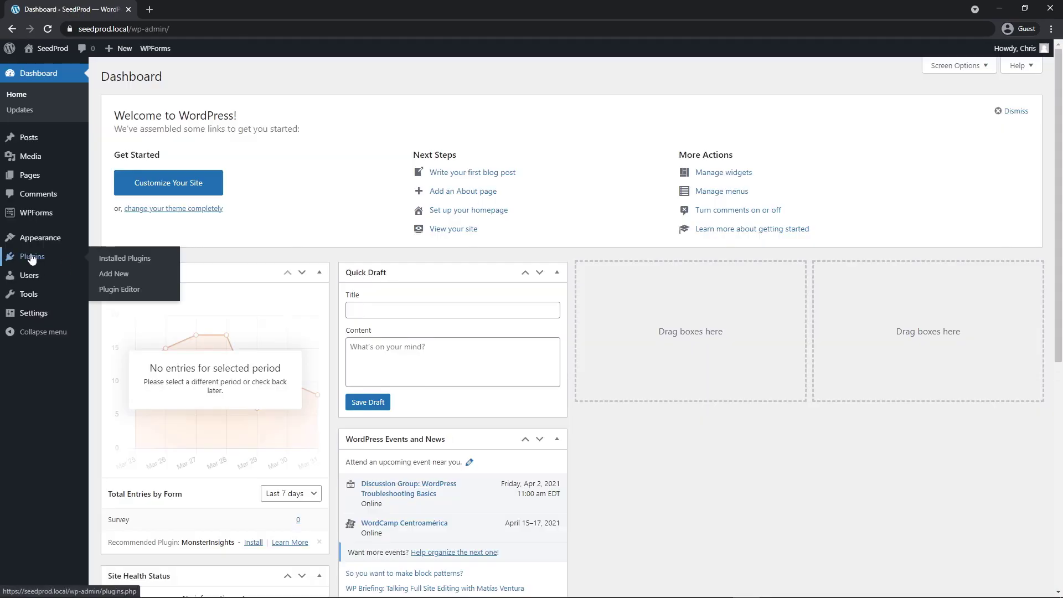
click(115, 275)
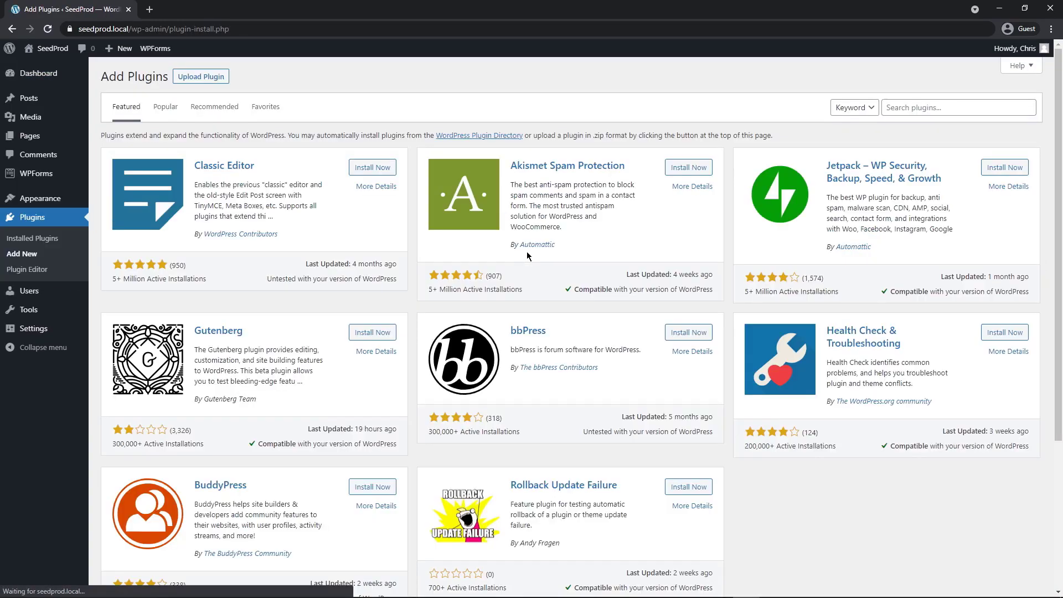
click(913, 103)
text(S)
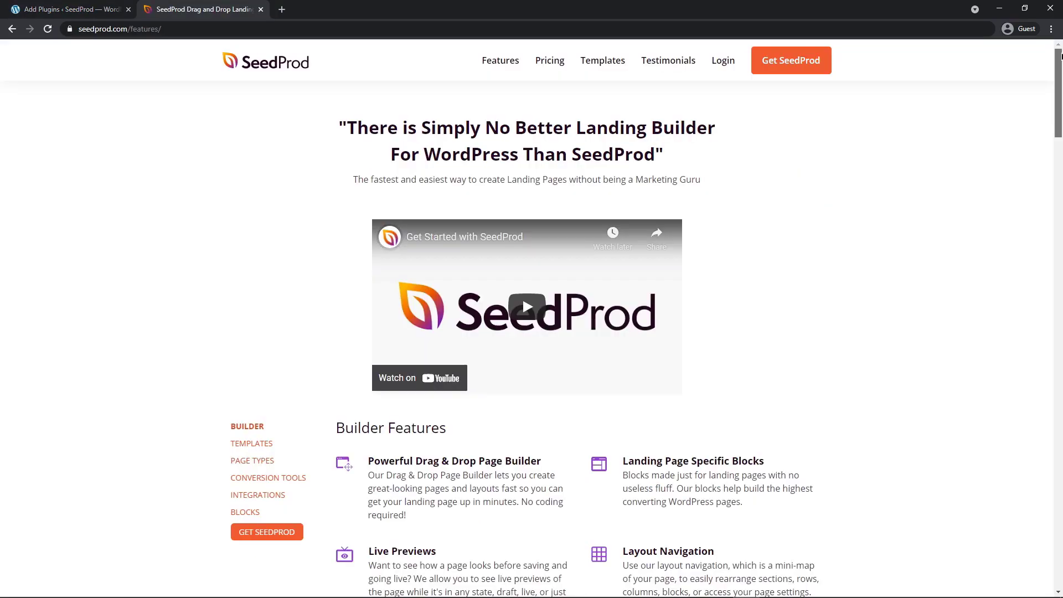
drag(1060, 62, 1060, 126)
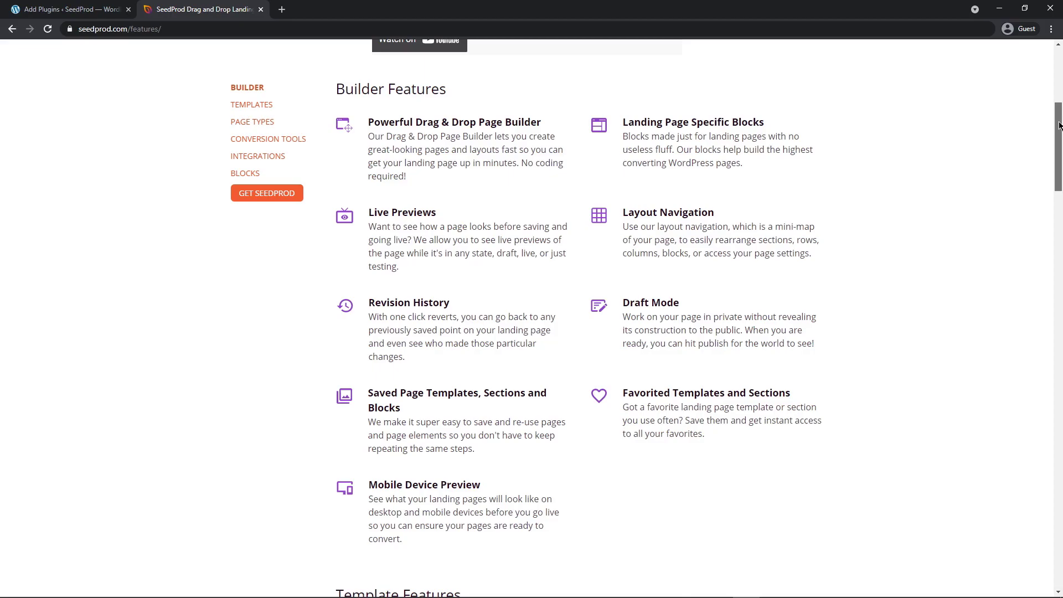
scroll(1058, 127, up, 6)
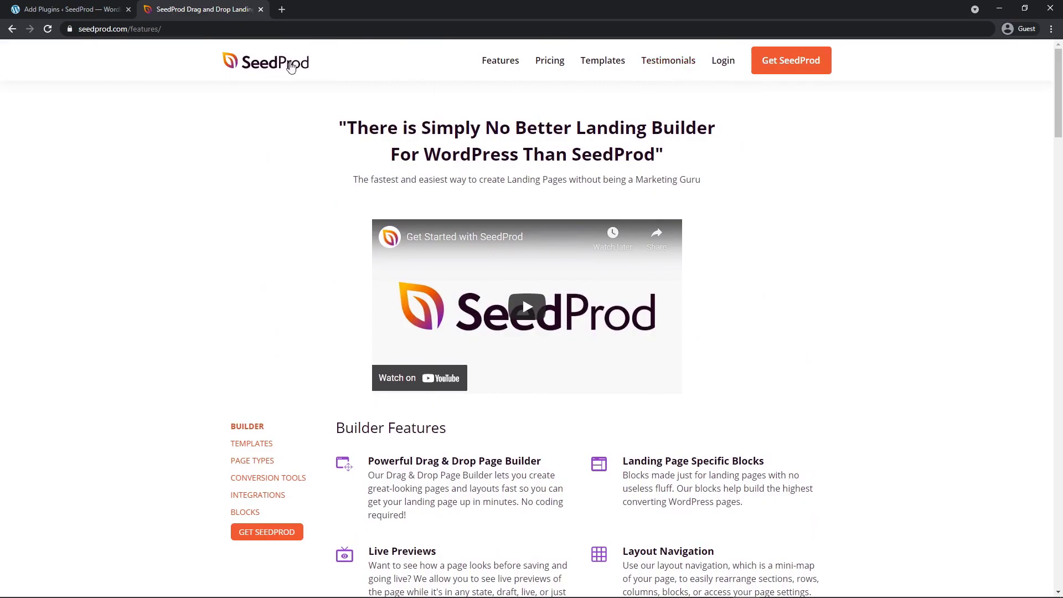
Step: Install the SeedProd plugin, then choose Create New Landing Page from SeedProd's Pages screen
click(260, 10)
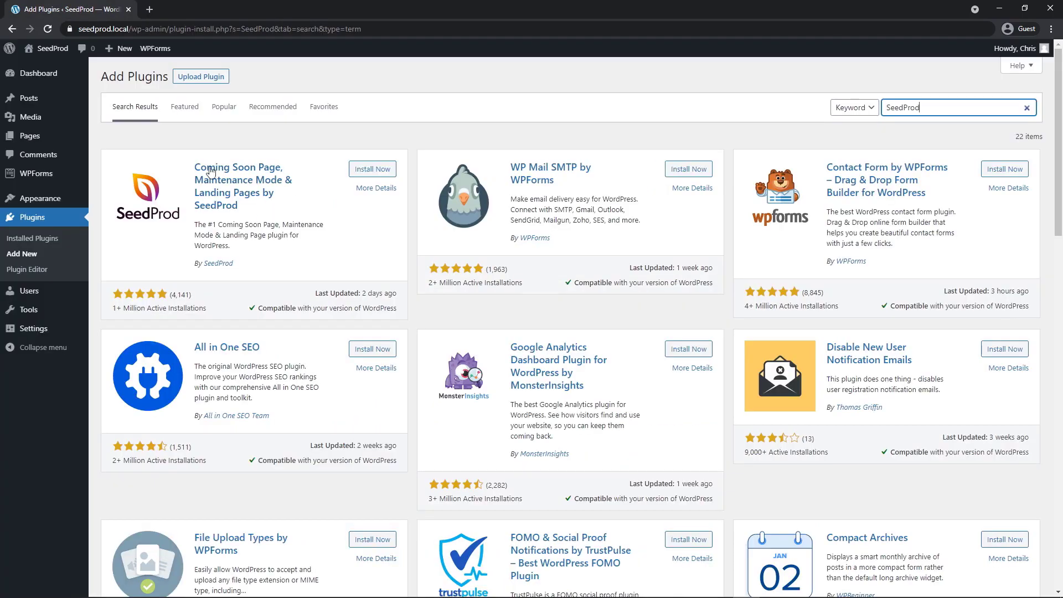
click(366, 170)
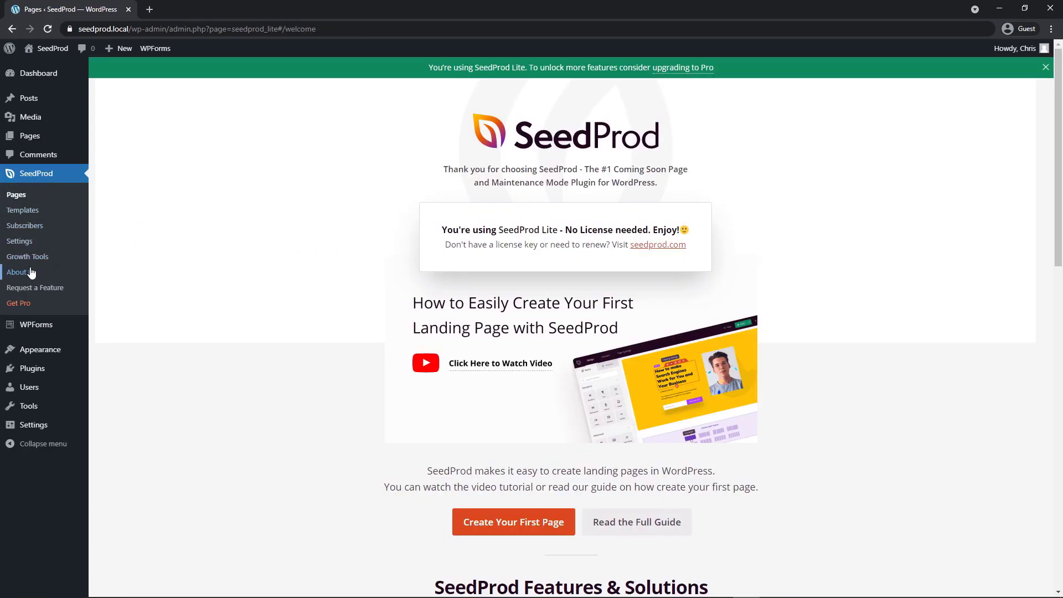
click(17, 195)
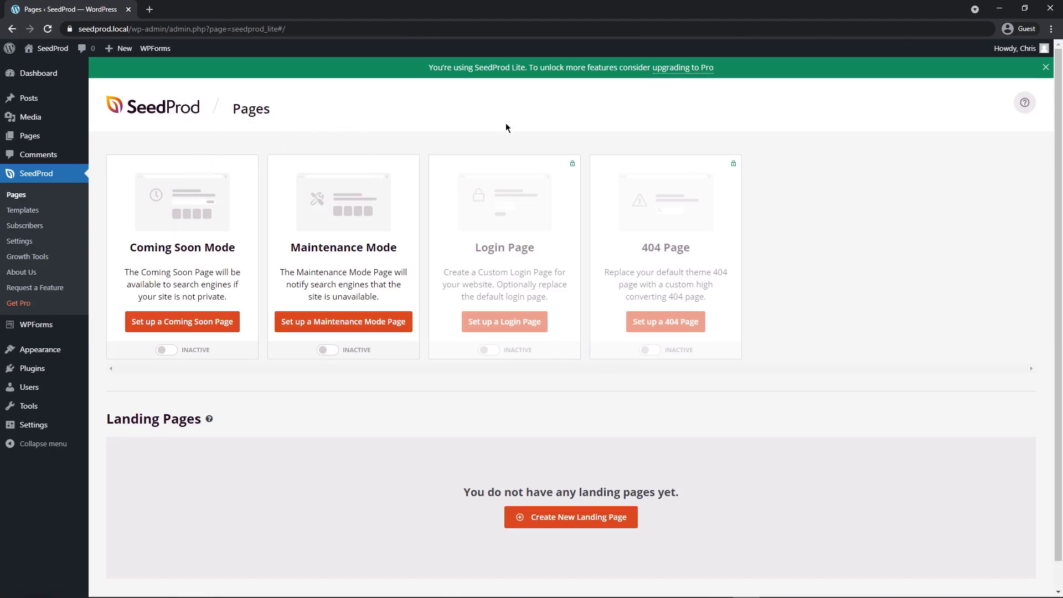
mouse_move(676, 184)
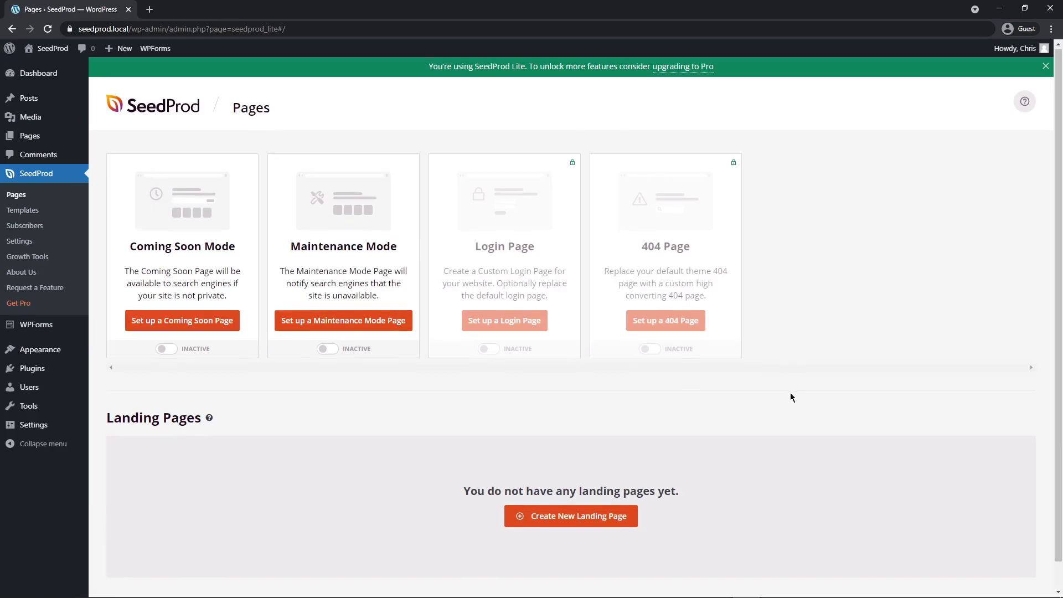
scroll(791, 398, down, 1)
click(601, 490)
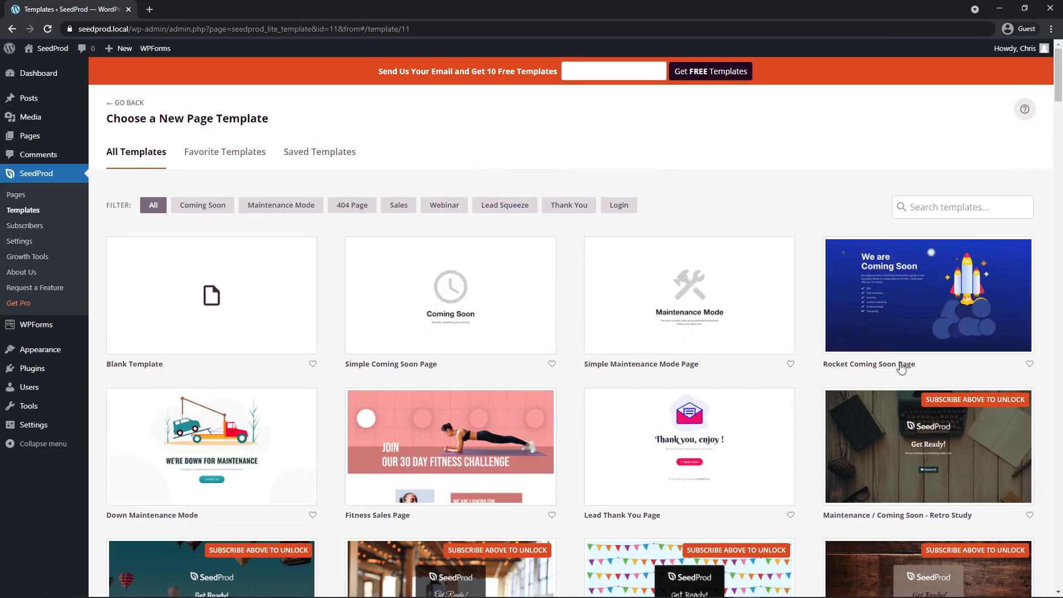
Step: Pick the Rocket Coming Soon Page template, name the page 'SP Survey' and save to start editing
mouse_move(431, 447)
drag(1059, 77, 1059, 106)
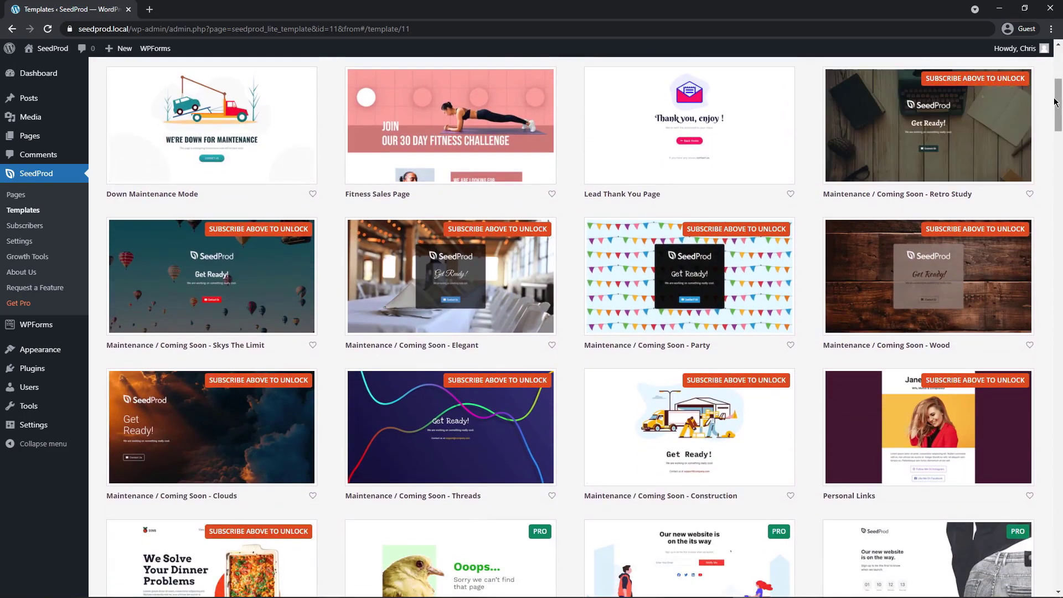
drag(1059, 98, 1041, 71)
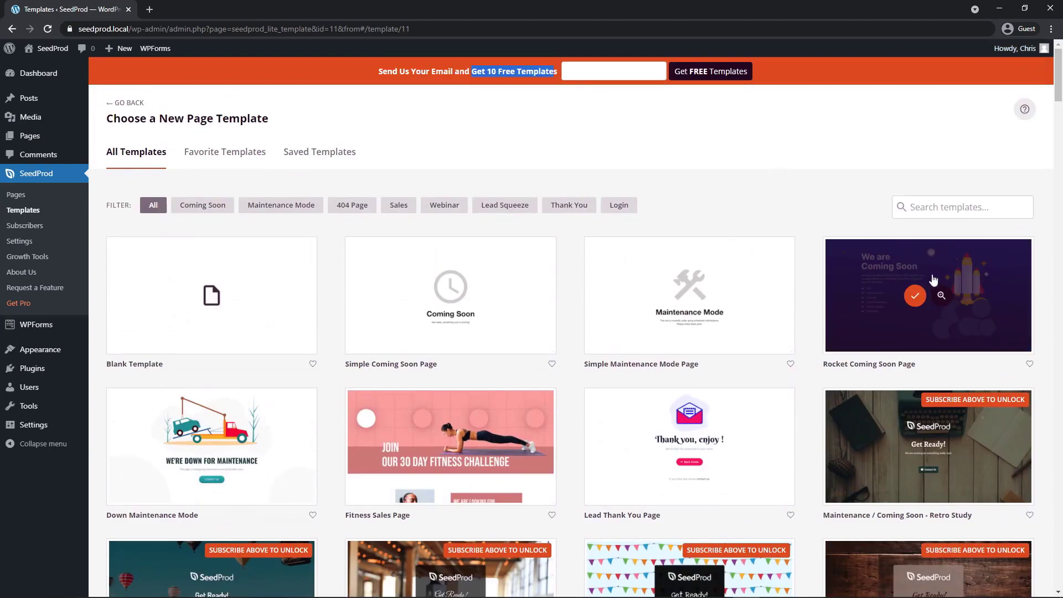
click(914, 297)
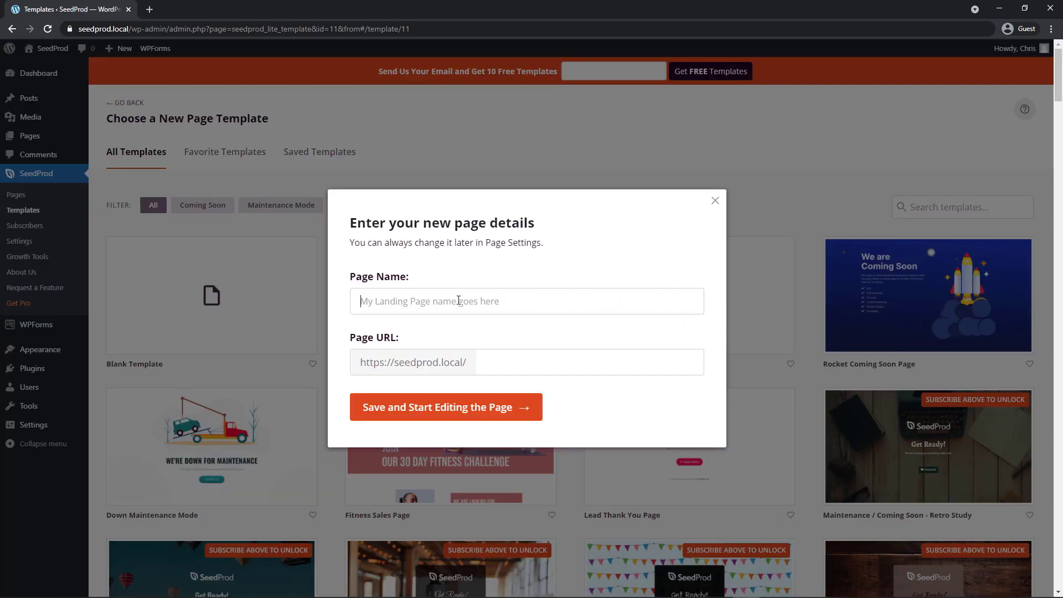
text(SP Survey)
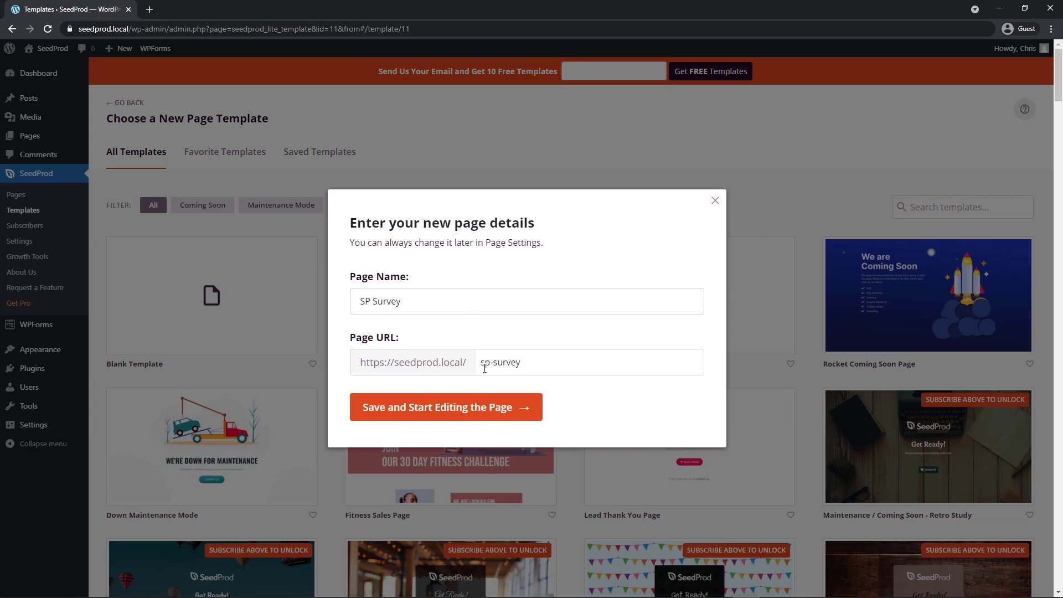
click(472, 421)
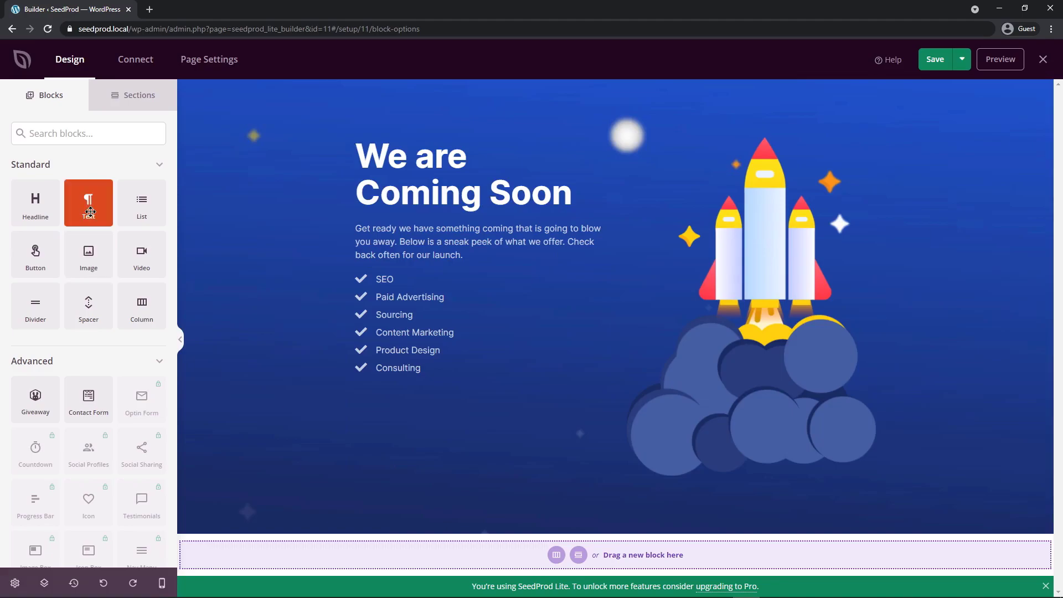
Step: Delete the checklist block and add a Contact Form block showing the Survey form
click(507, 268)
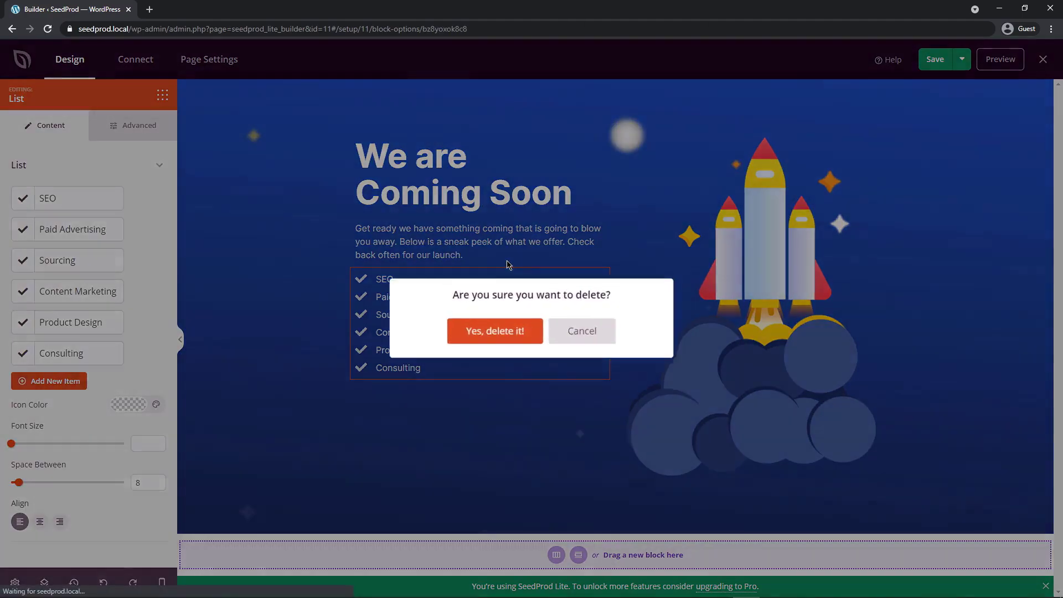
click(495, 330)
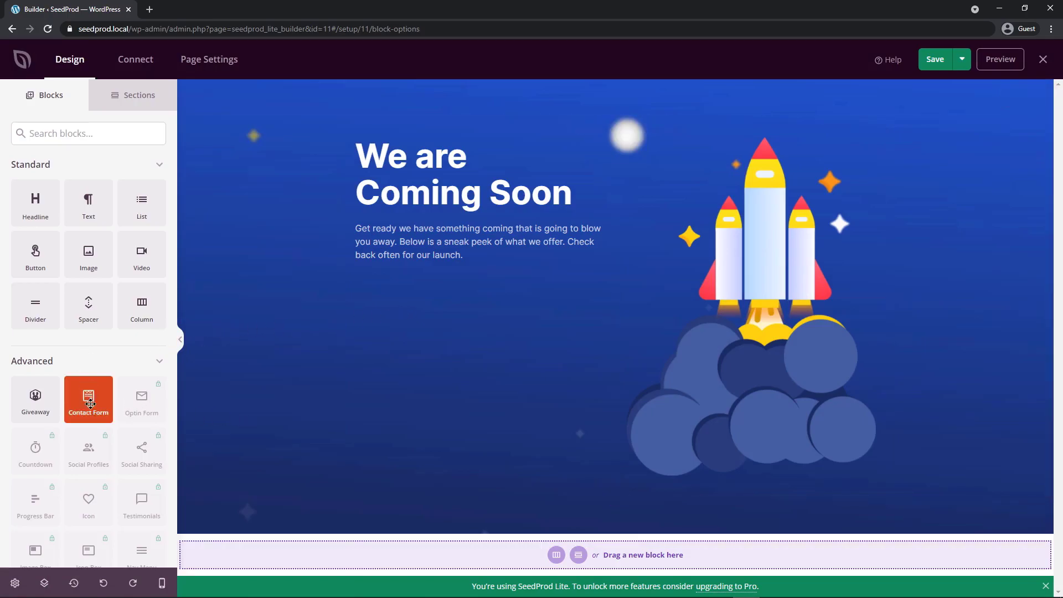
drag(107, 392, 477, 266)
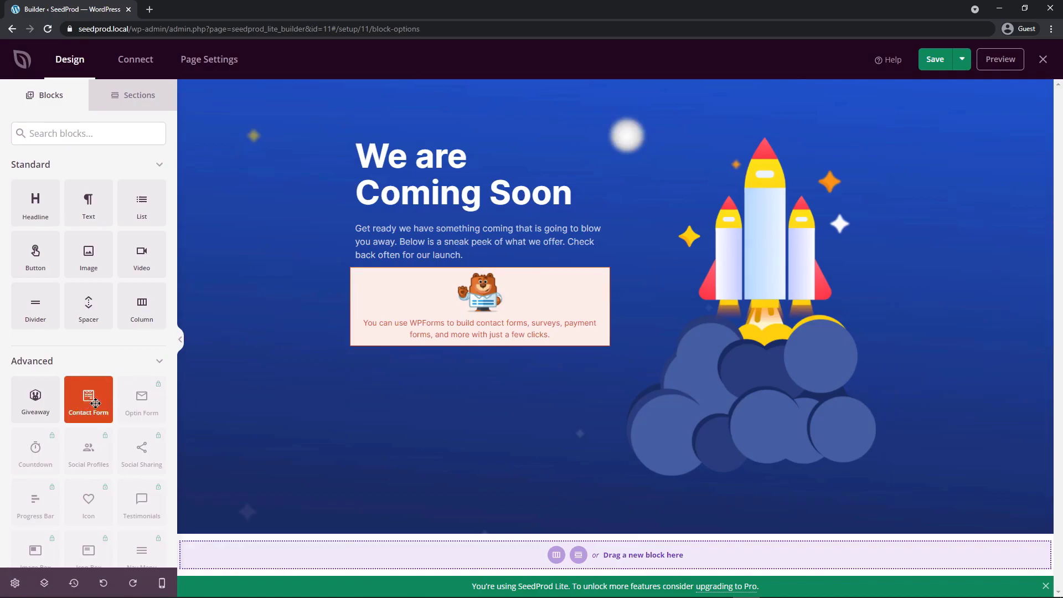
click(492, 313)
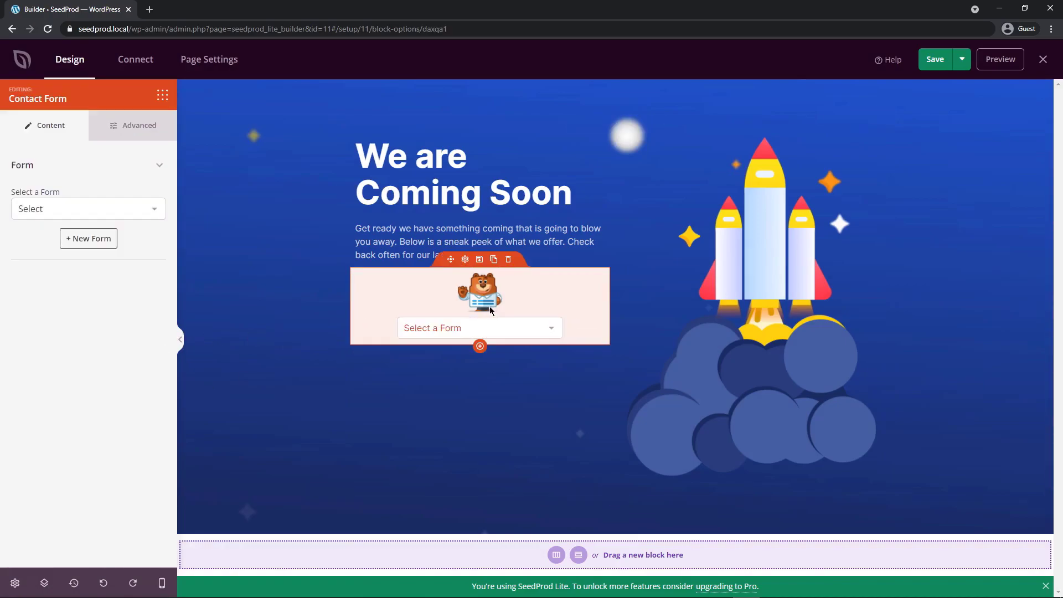
click(431, 329)
click(422, 359)
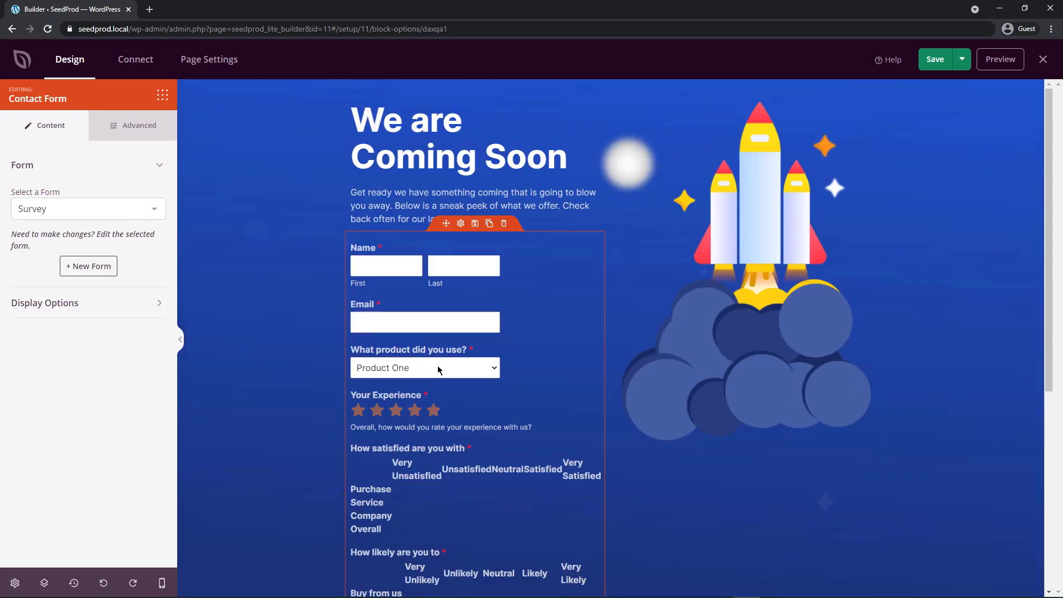
Step: Check the Survey headline and rocket image, then widen the form column against the rocket column
click(473, 163)
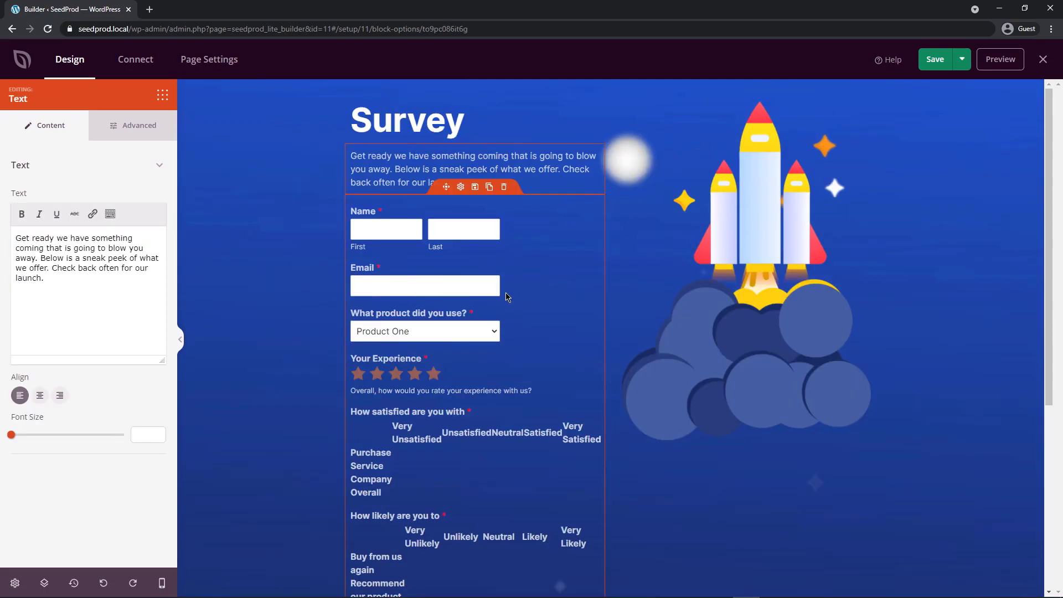
click(418, 137)
click(700, 227)
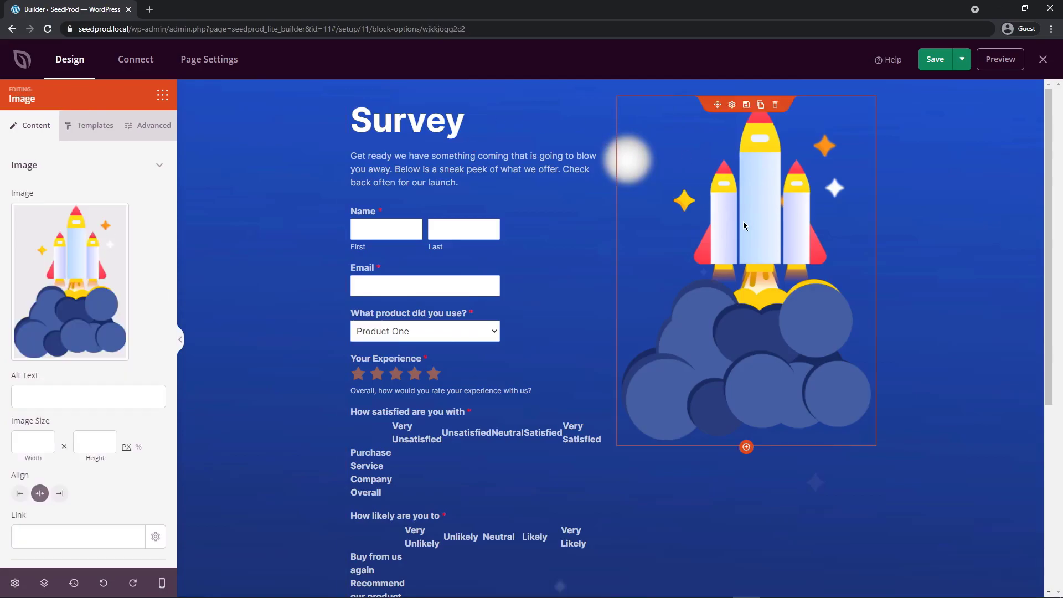
key(Escape)
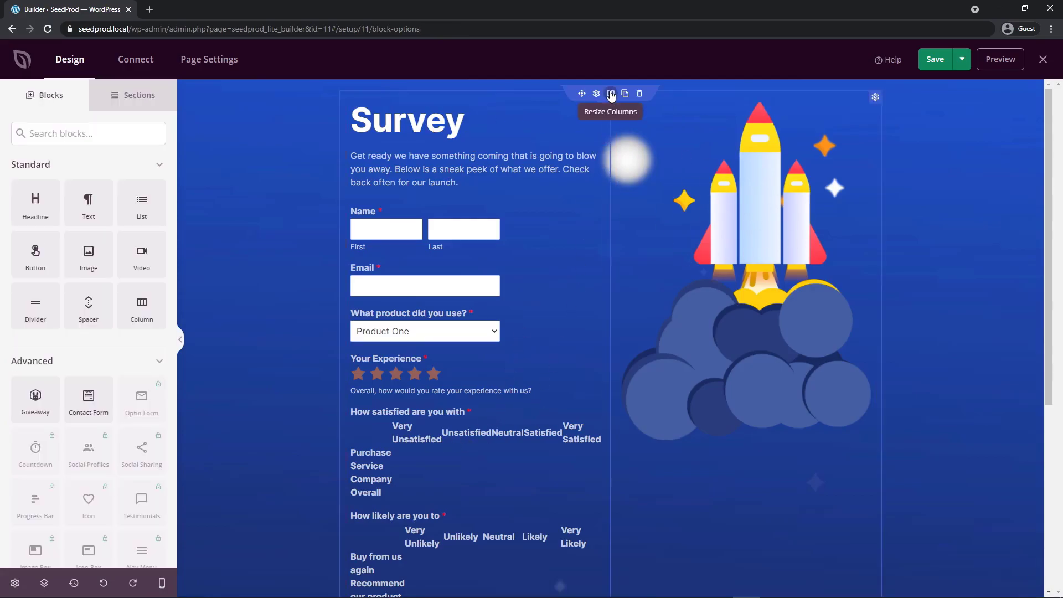
click(610, 94)
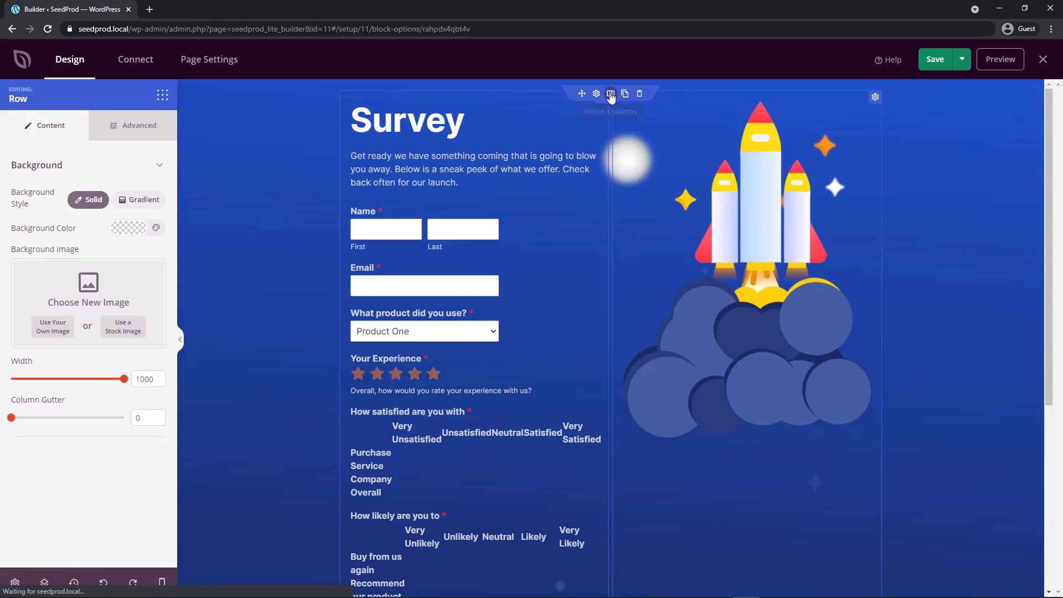
drag(611, 130, 675, 129)
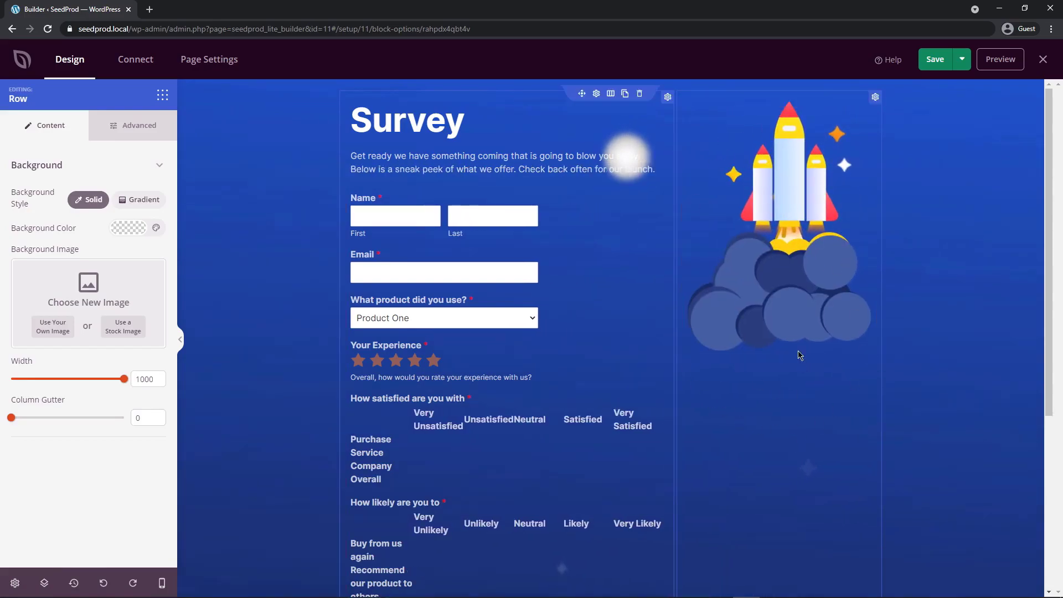
Step: Save the SP Survey page from the builder's top bar and open its preview
click(902, 152)
click(935, 61)
click(1002, 65)
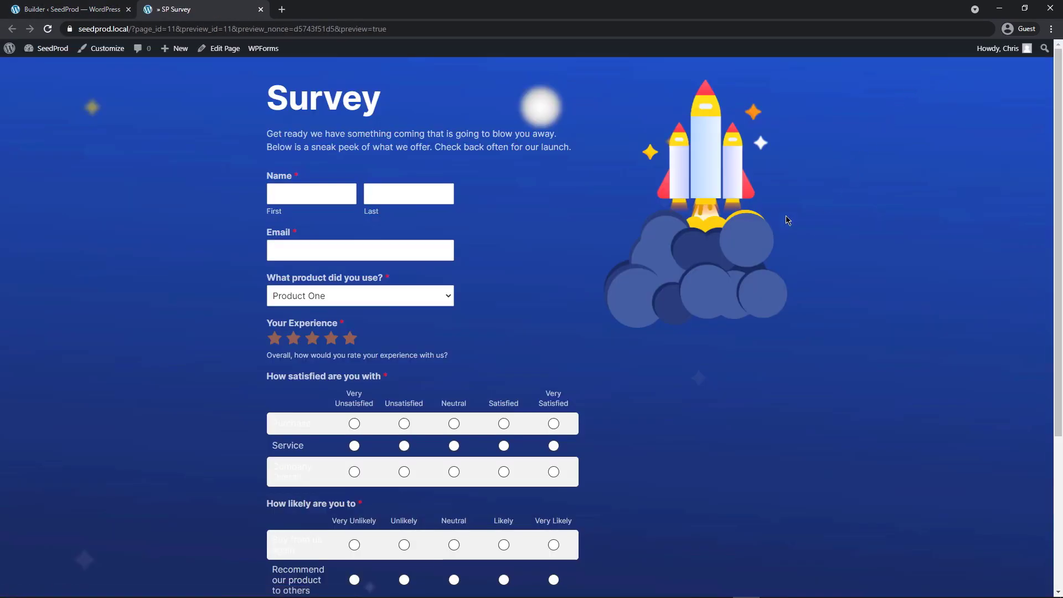